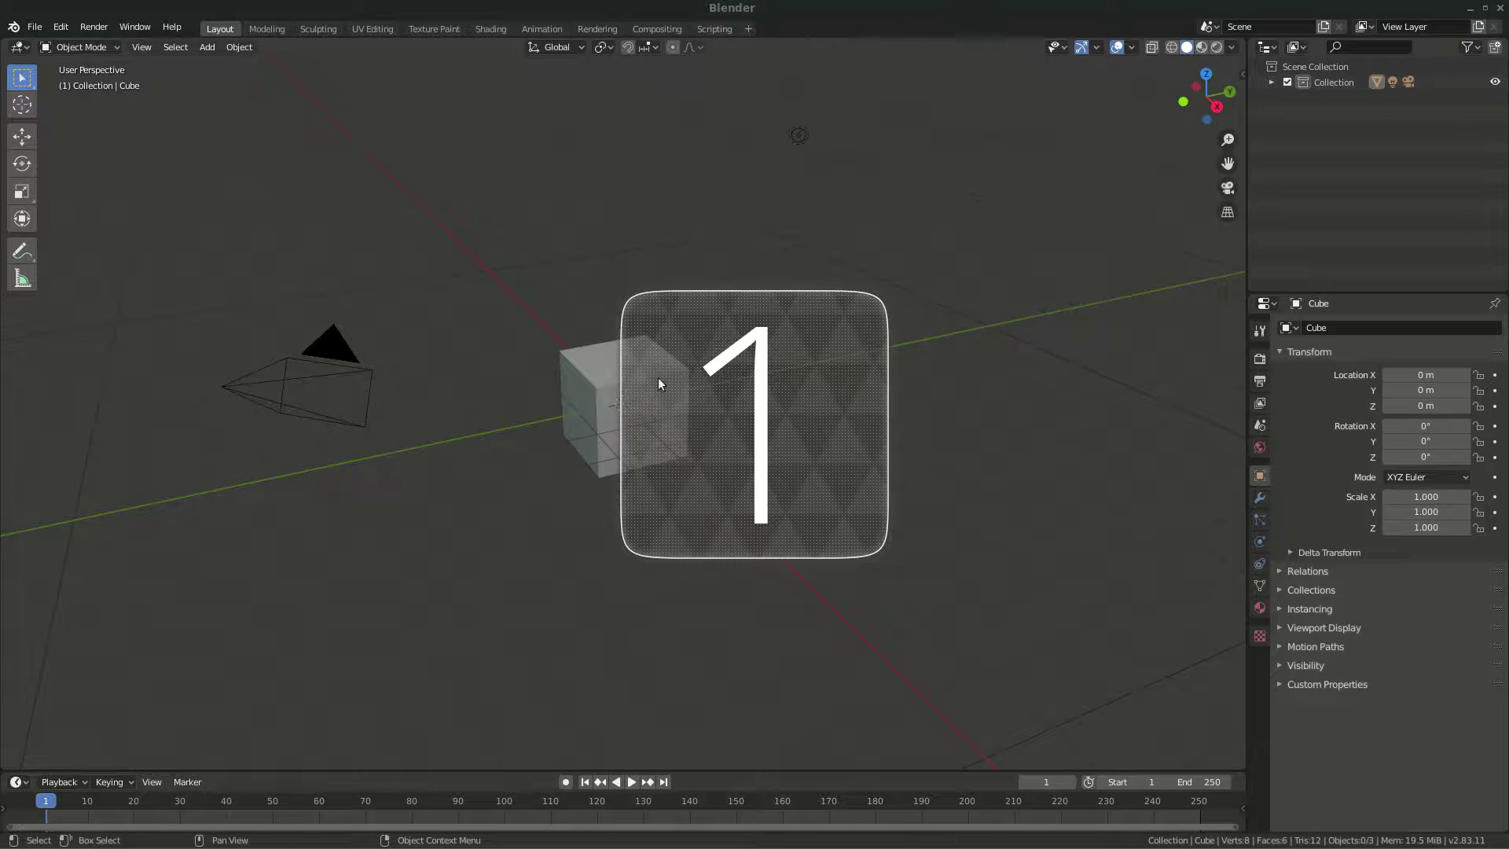
Select all and delete the default cube, camera and light.
{"action": "key", "text": "a"}
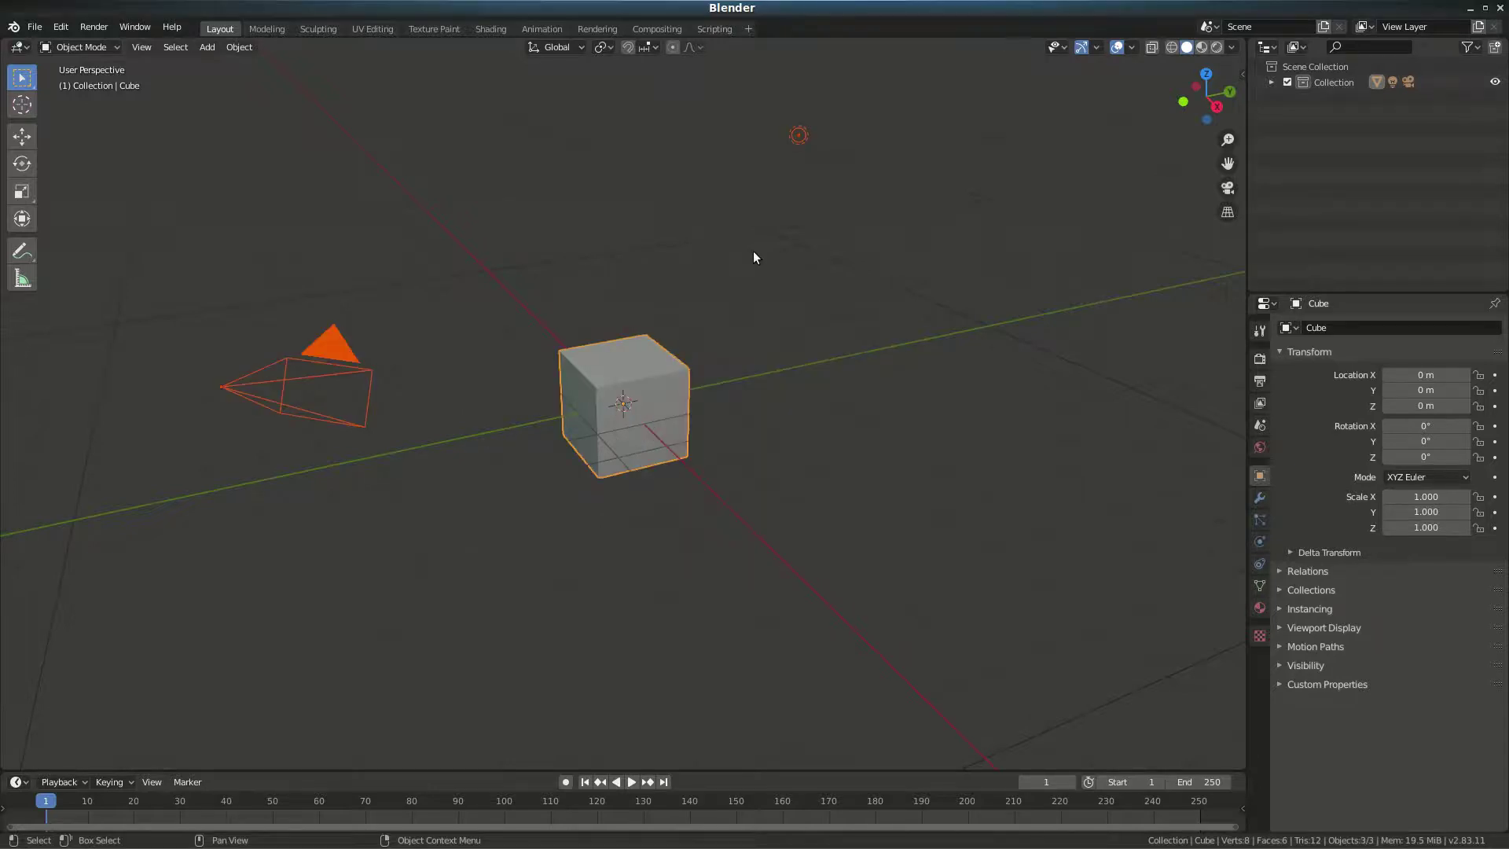
{"action": "key", "text": "Delete"}
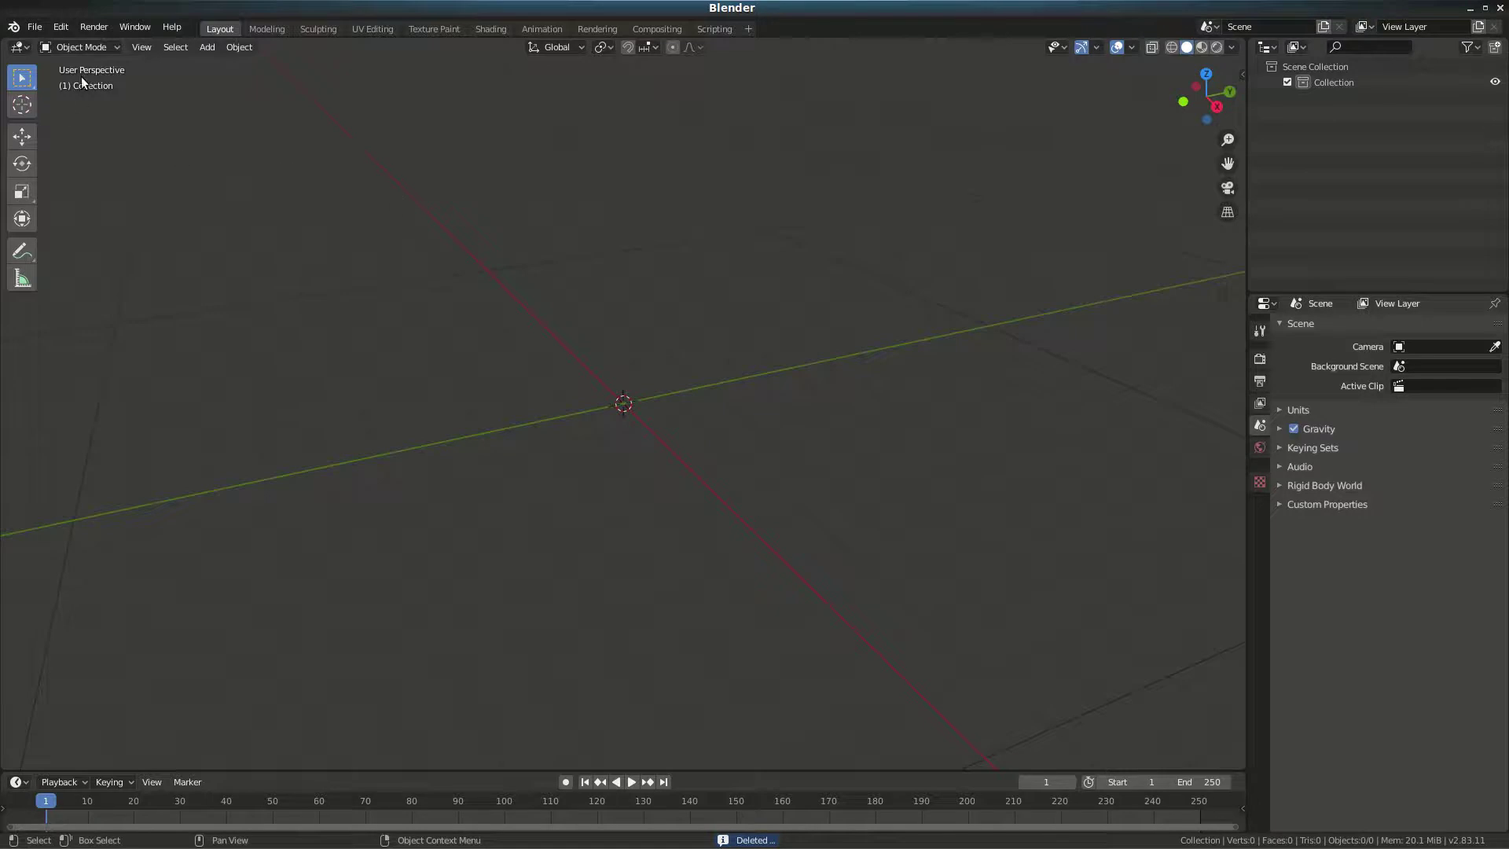
Link the Character collection from Characters-cfr.blend's Collection folder into the scene.
{"action": "left_click", "coordinate": [35, 27]}
{"action": "mouse_move", "coordinate": [92, 292]}
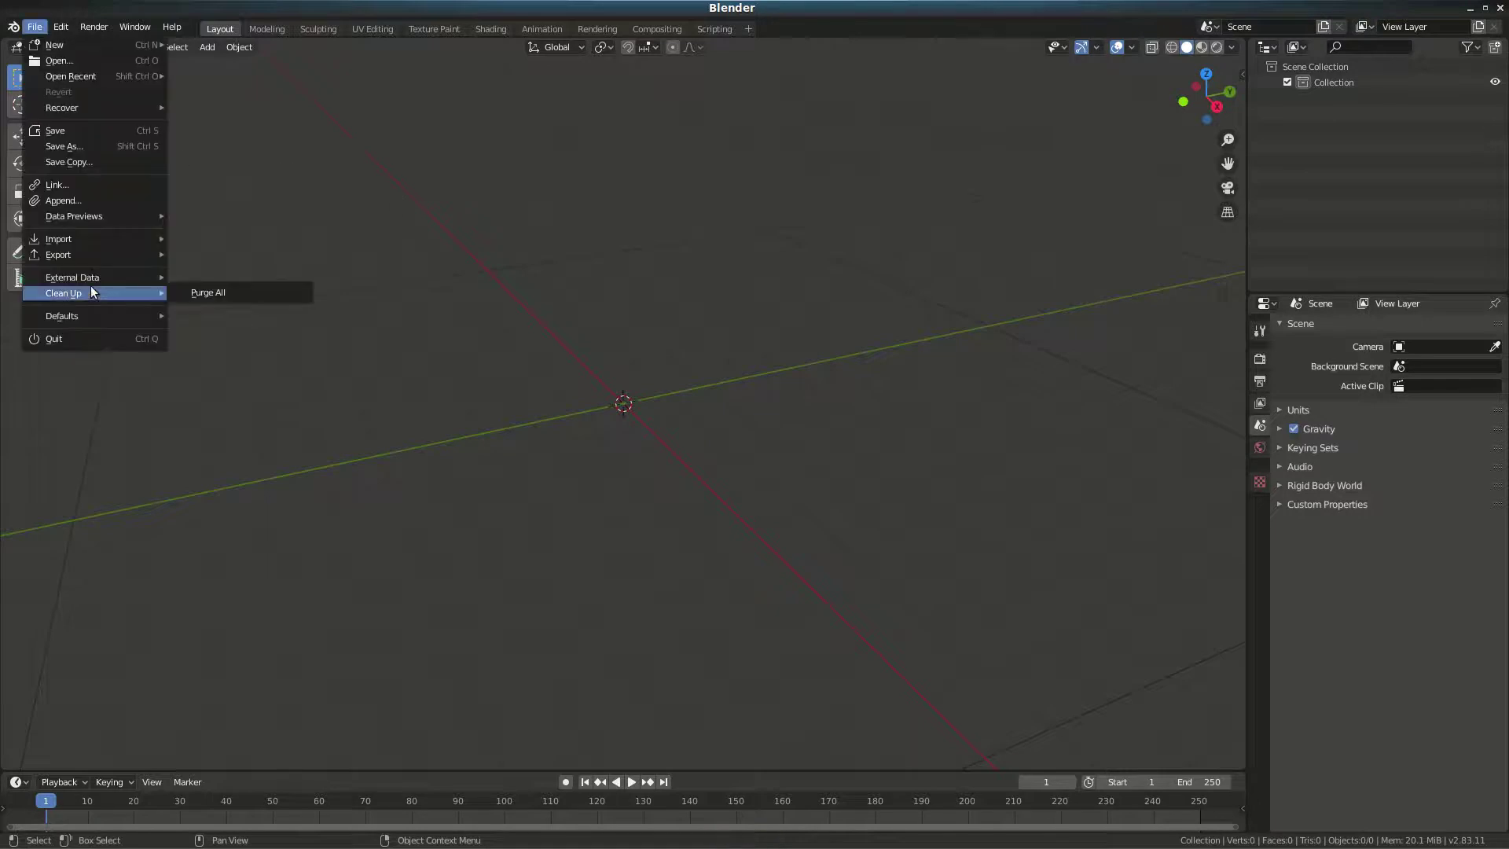
{"action": "left_click", "coordinate": [79, 182]}
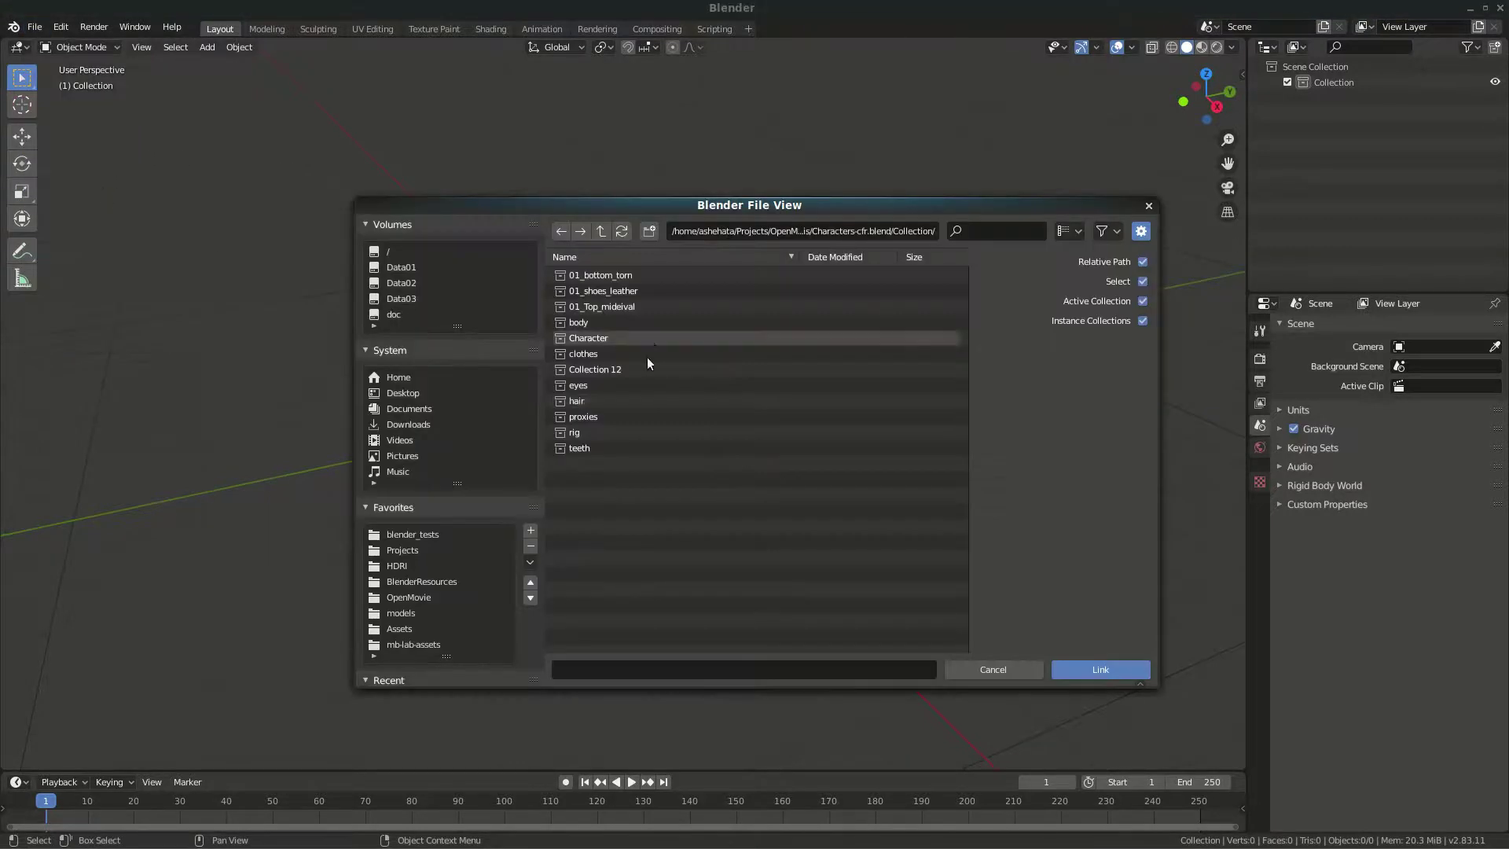
{"action": "left_click", "coordinate": [602, 230]}
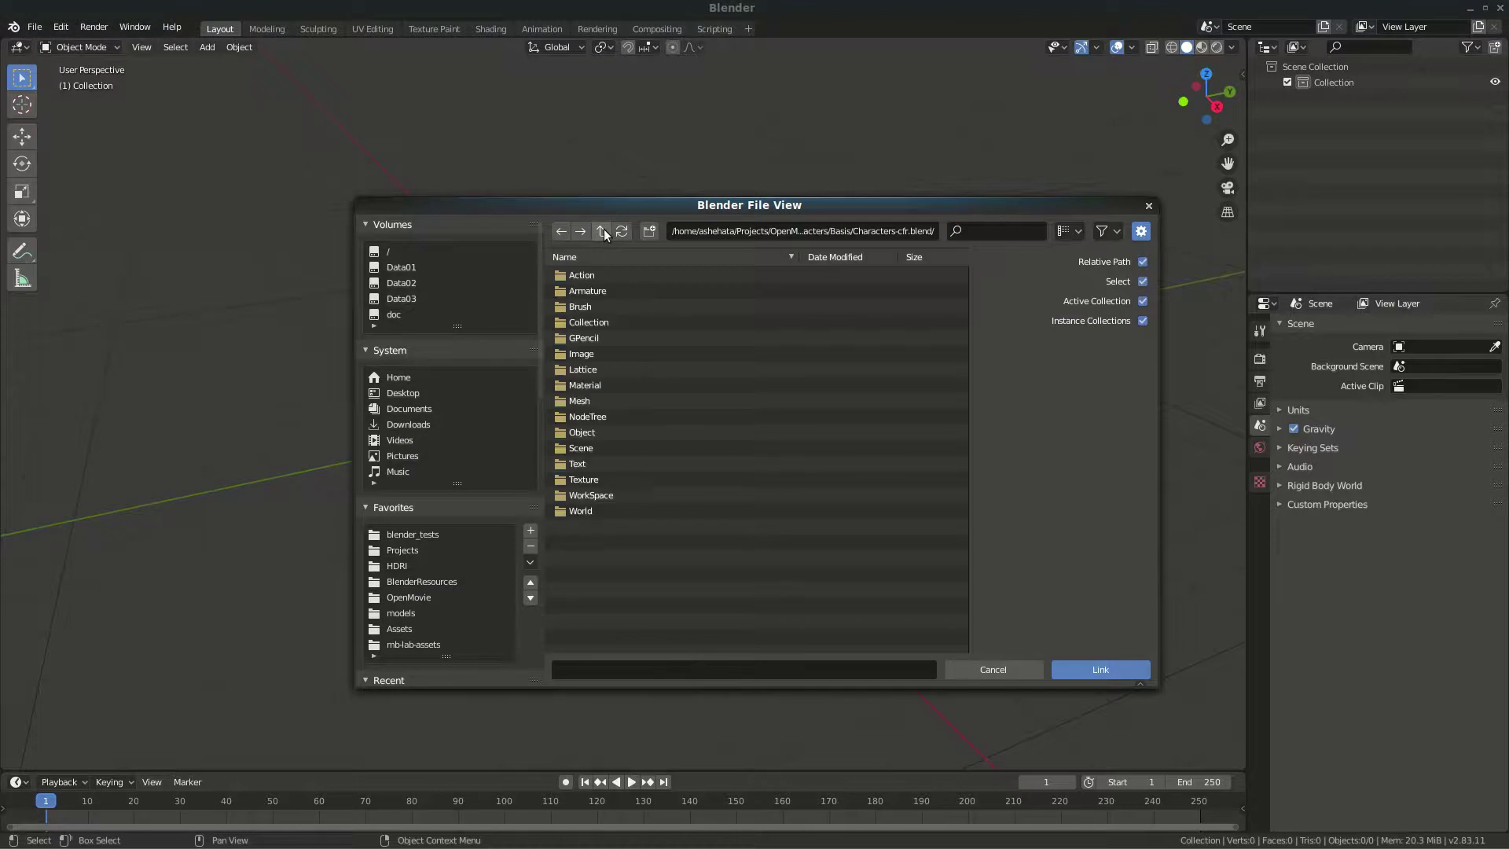
{"action": "left_click", "coordinate": [602, 230]}
{"action": "double_click", "coordinate": [630, 293]}
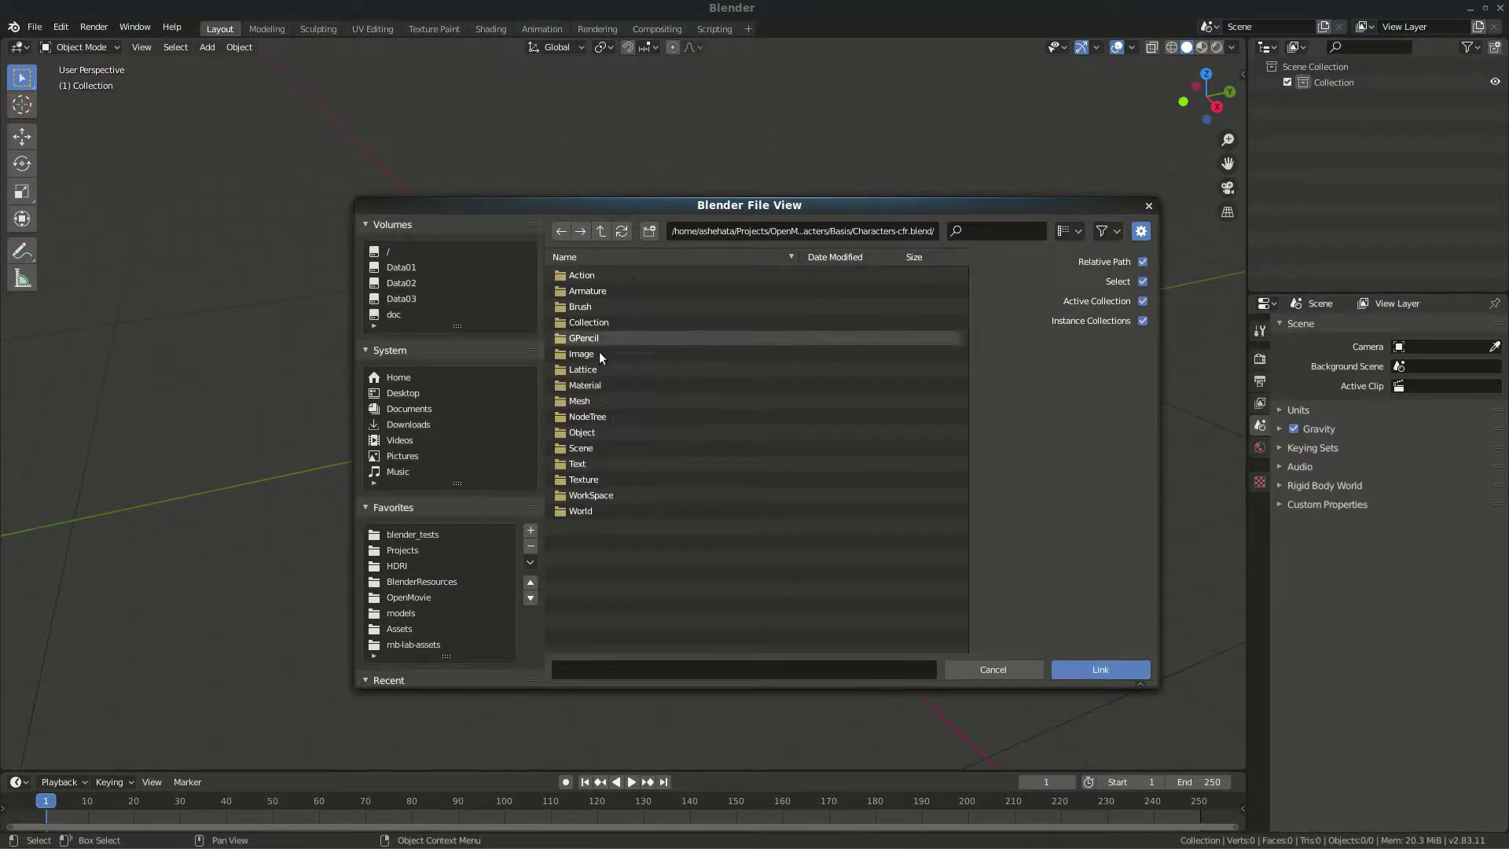
{"action": "double_click", "coordinate": [600, 335]}
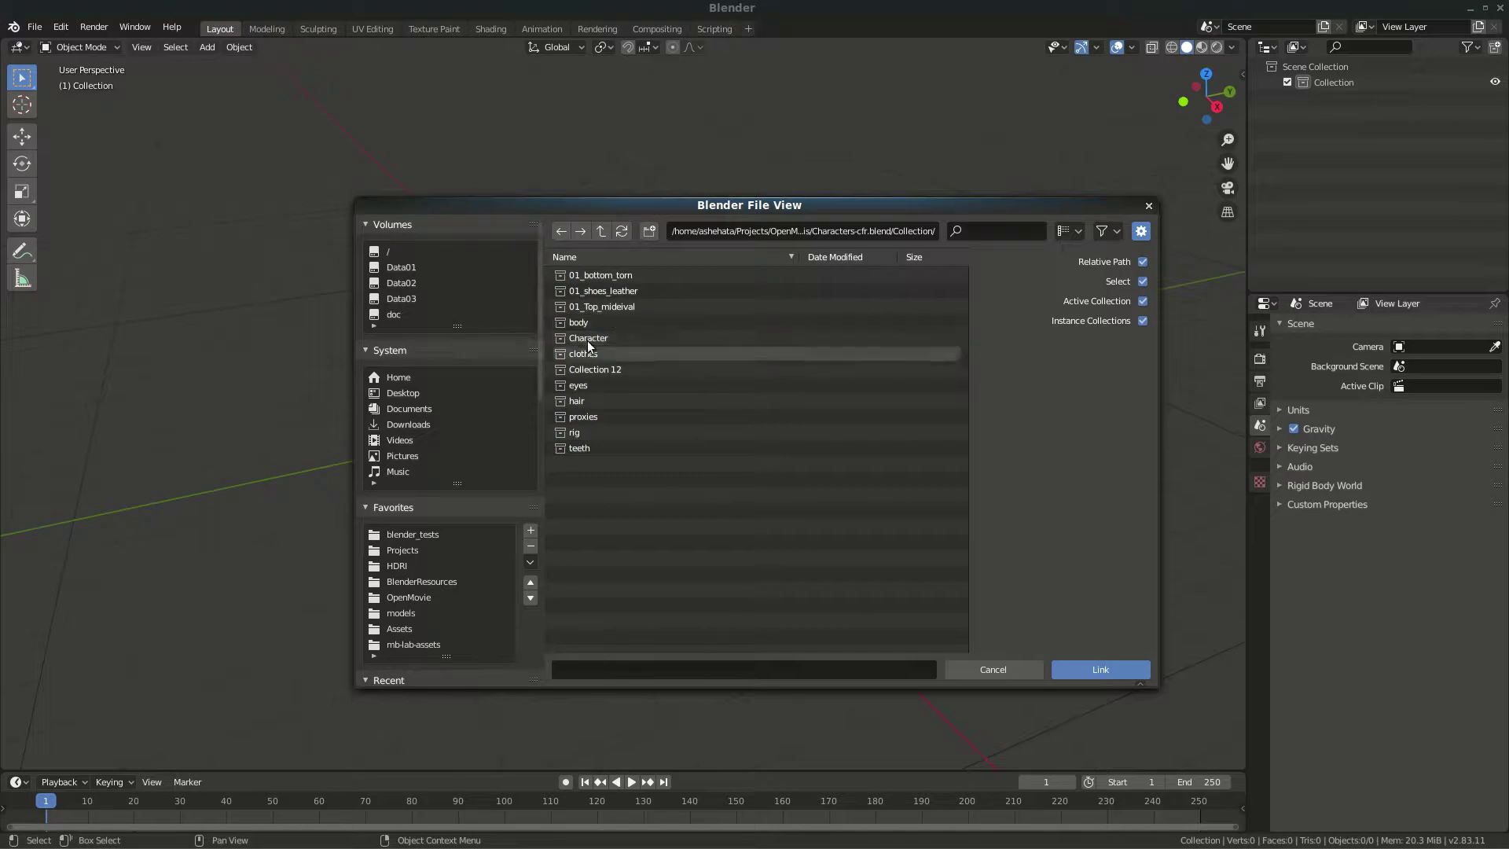
{"action": "double_click", "coordinate": [587, 341]}
Make a proxy of the linked rig with Make Proxy, then show the rig's layer settings.
{"action": "scroll", "coordinate": [733, 430], "scroll_direction": "up", "scroll_amount": 5}
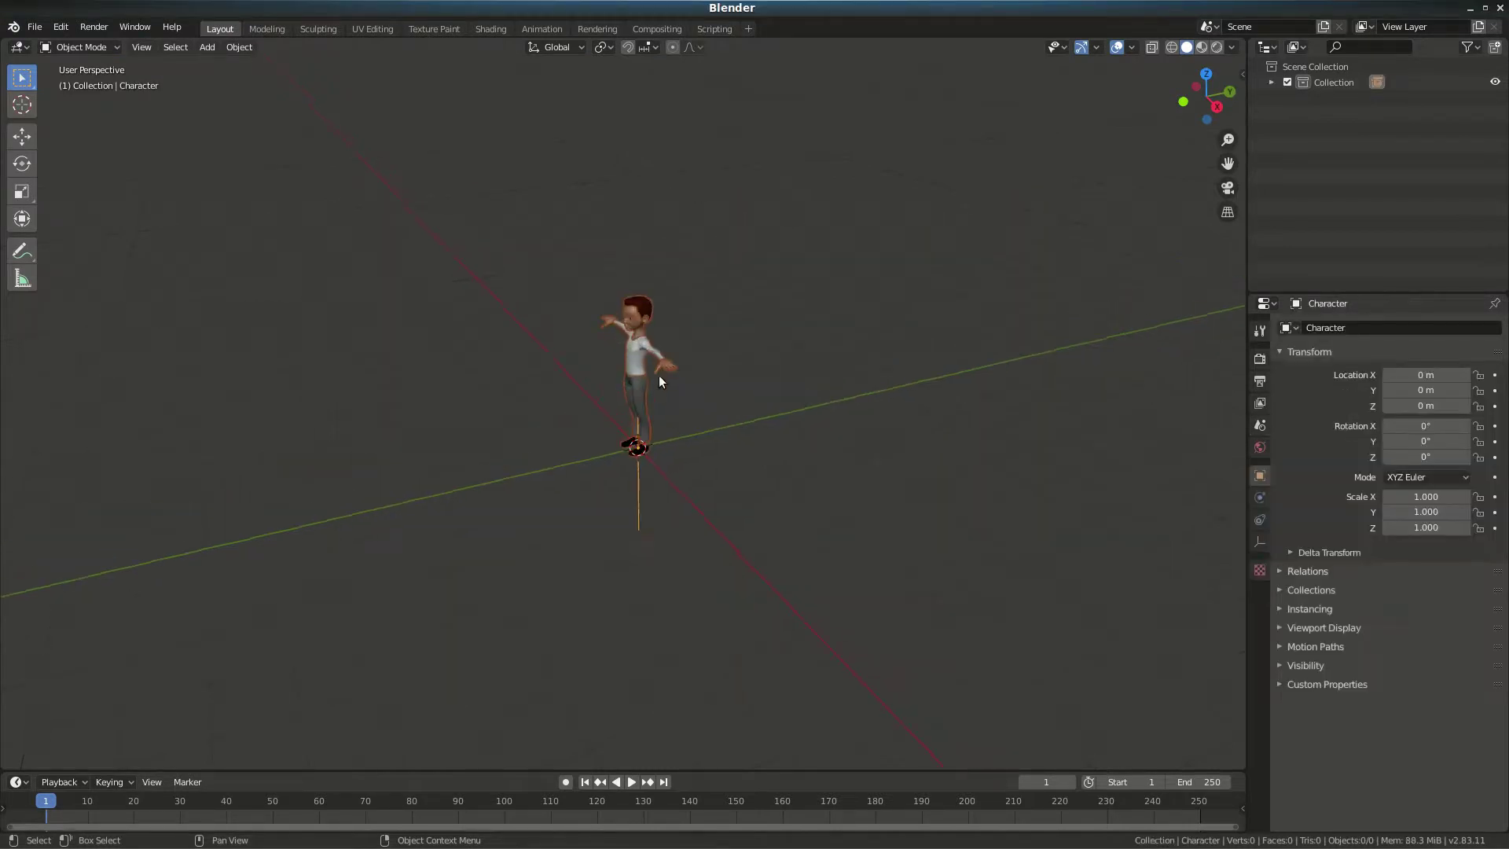
{"action": "middle_click_drag", "start_coordinate": [684, 427], "coordinate": [779, 402]}
{"action": "key", "text": "F3"}
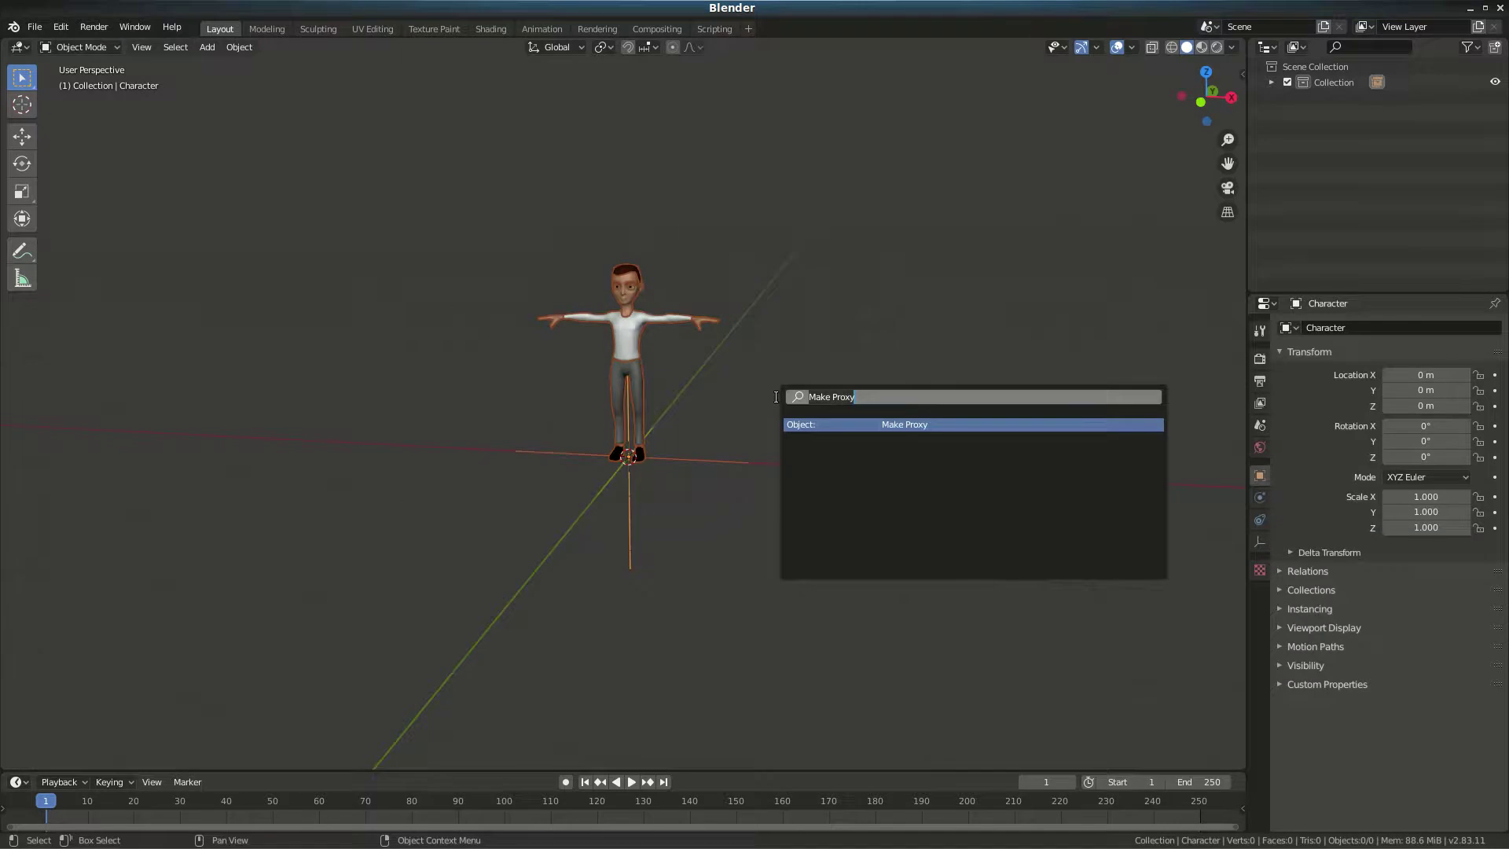
{"action": "key", "text": "Return"}
{"action": "type", "text": "rig"}
{"action": "key", "text": "Return"}
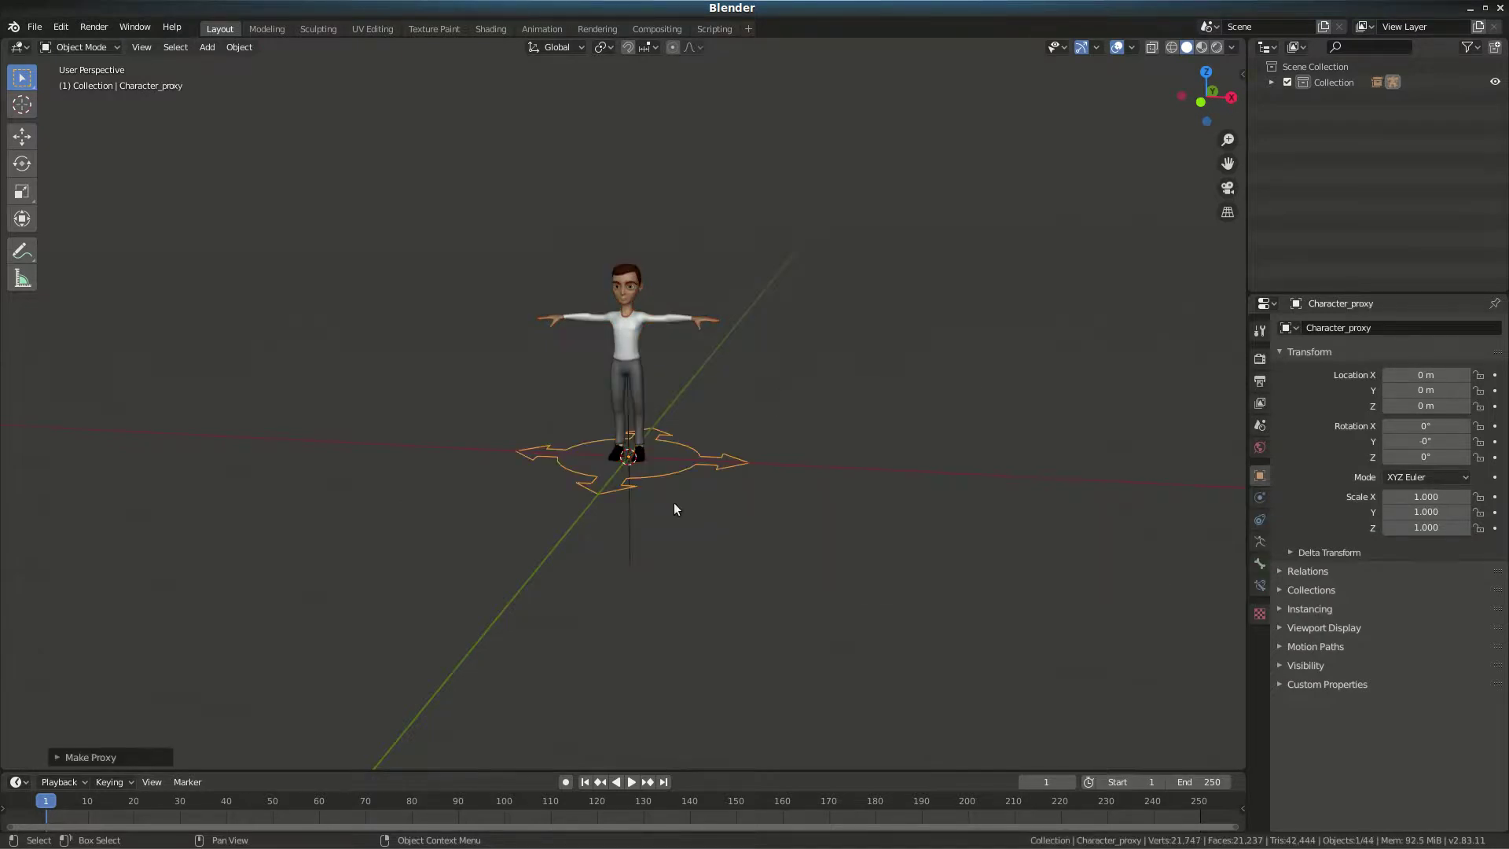
{"action": "left_click", "coordinate": [1239, 76]}
{"action": "left_click", "coordinate": [1241, 72]}
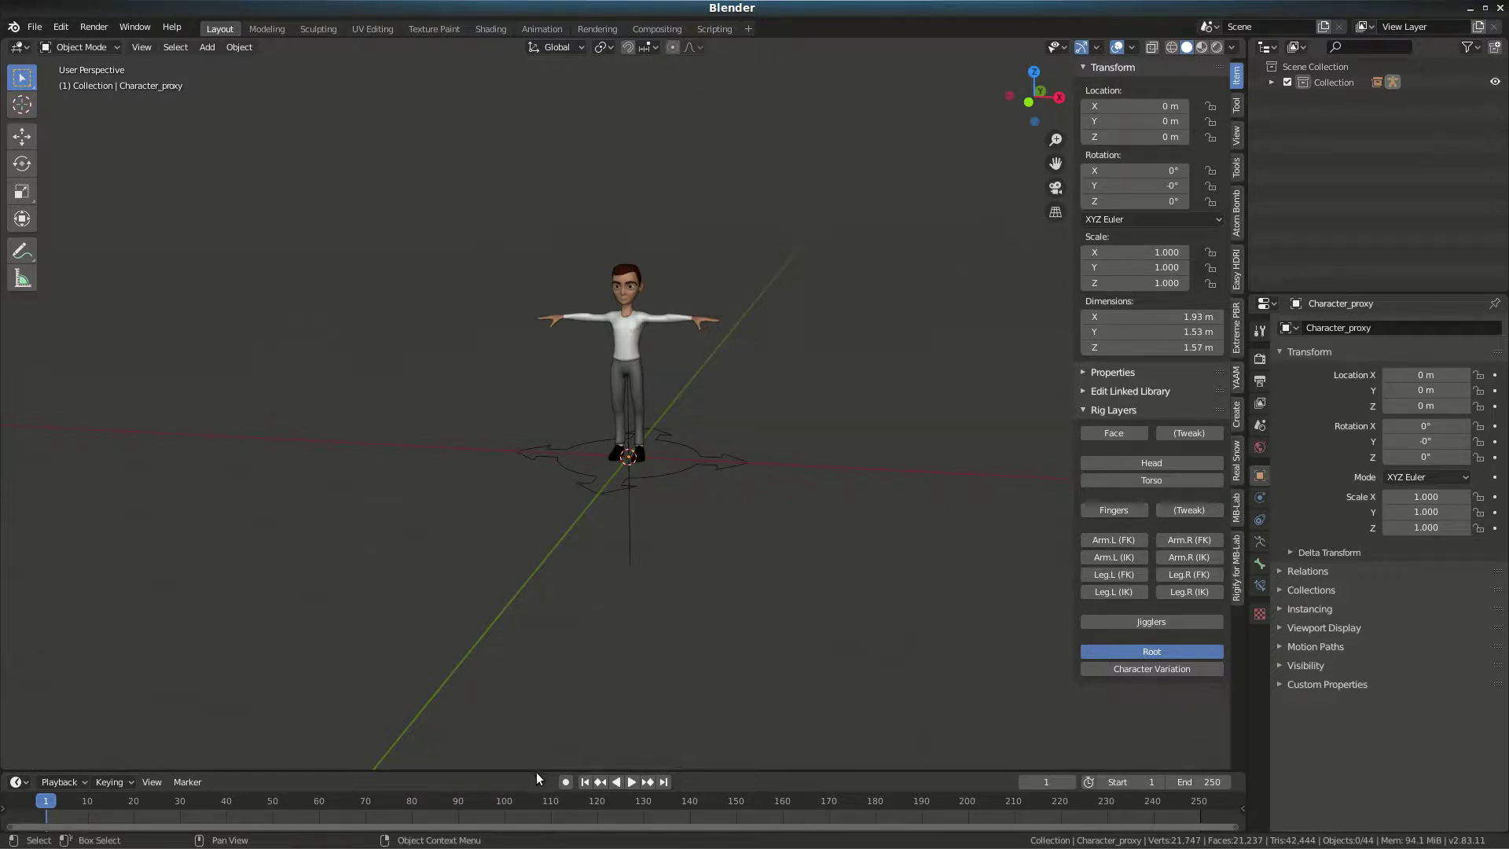
Link rig_ui_panels.py from the Text data of Characters-cfr.blend.
{"action": "left_click", "coordinate": [31, 27]}
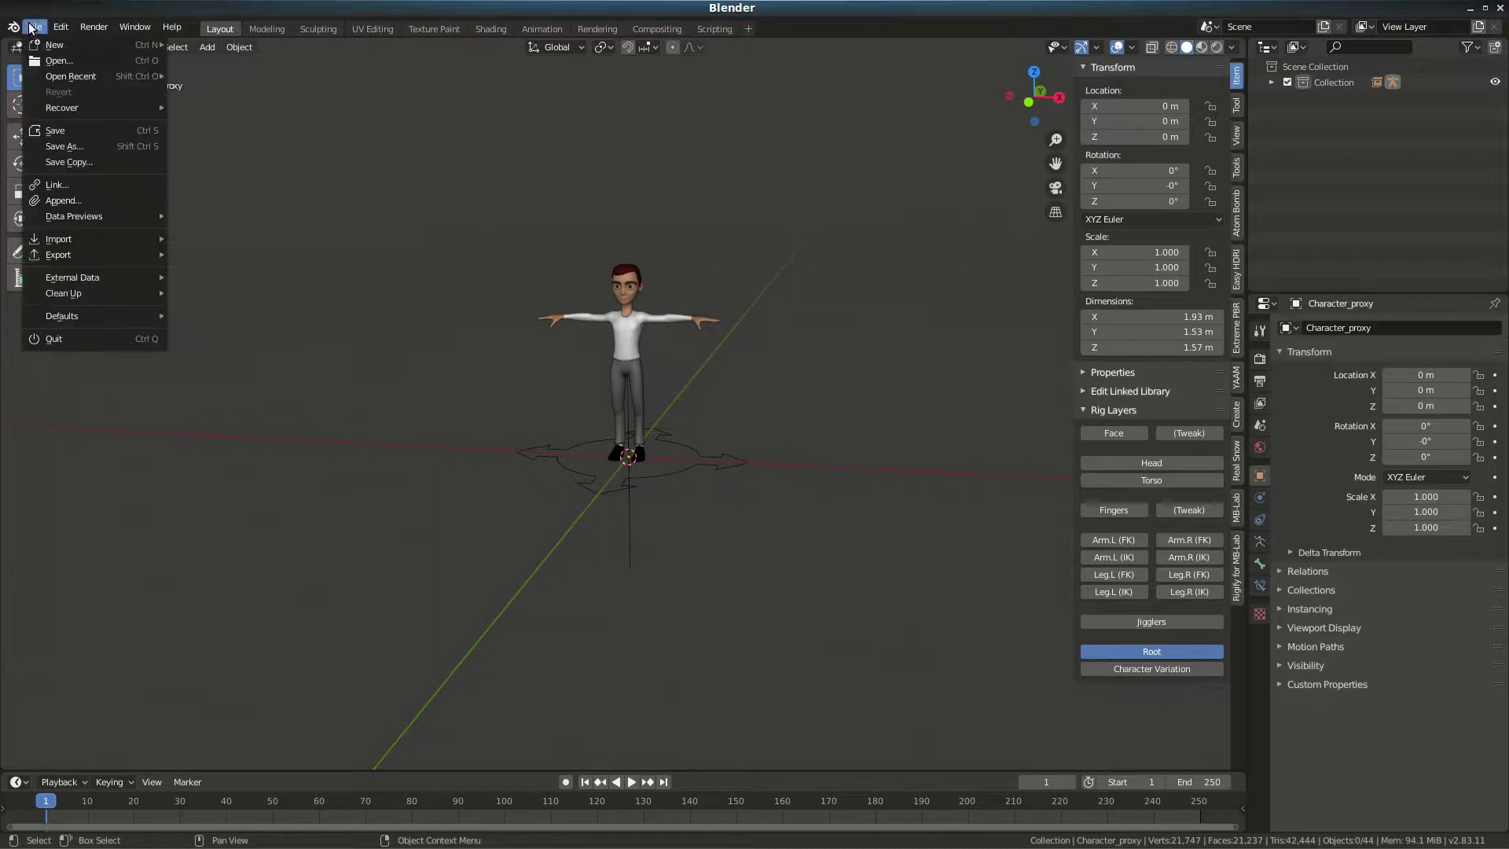
{"action": "left_click", "coordinate": [72, 187]}
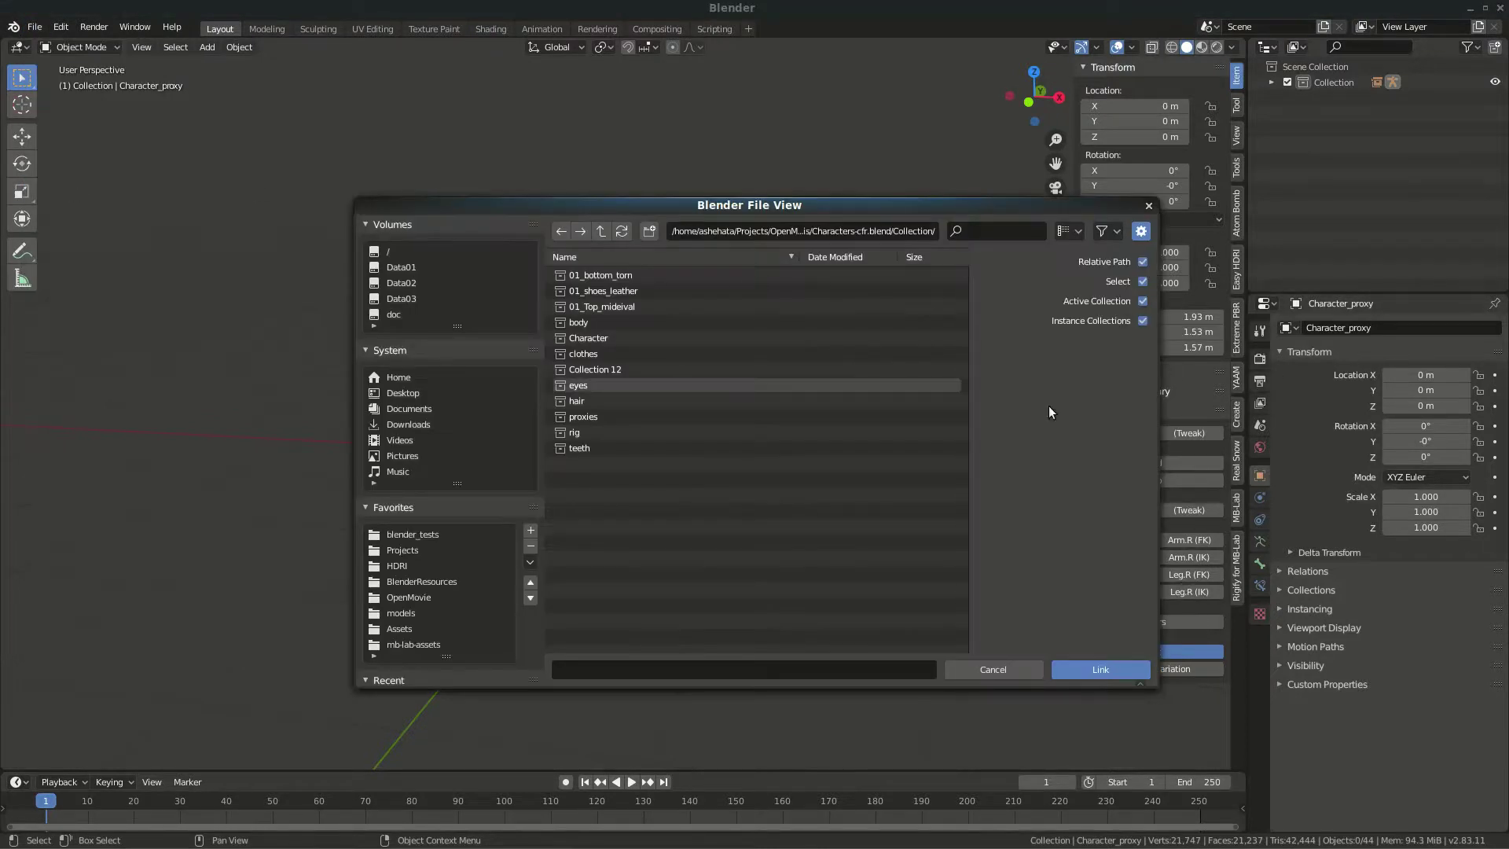
{"action": "left_click_drag", "start_coordinate": [957, 207], "coordinate": [799, 157]}
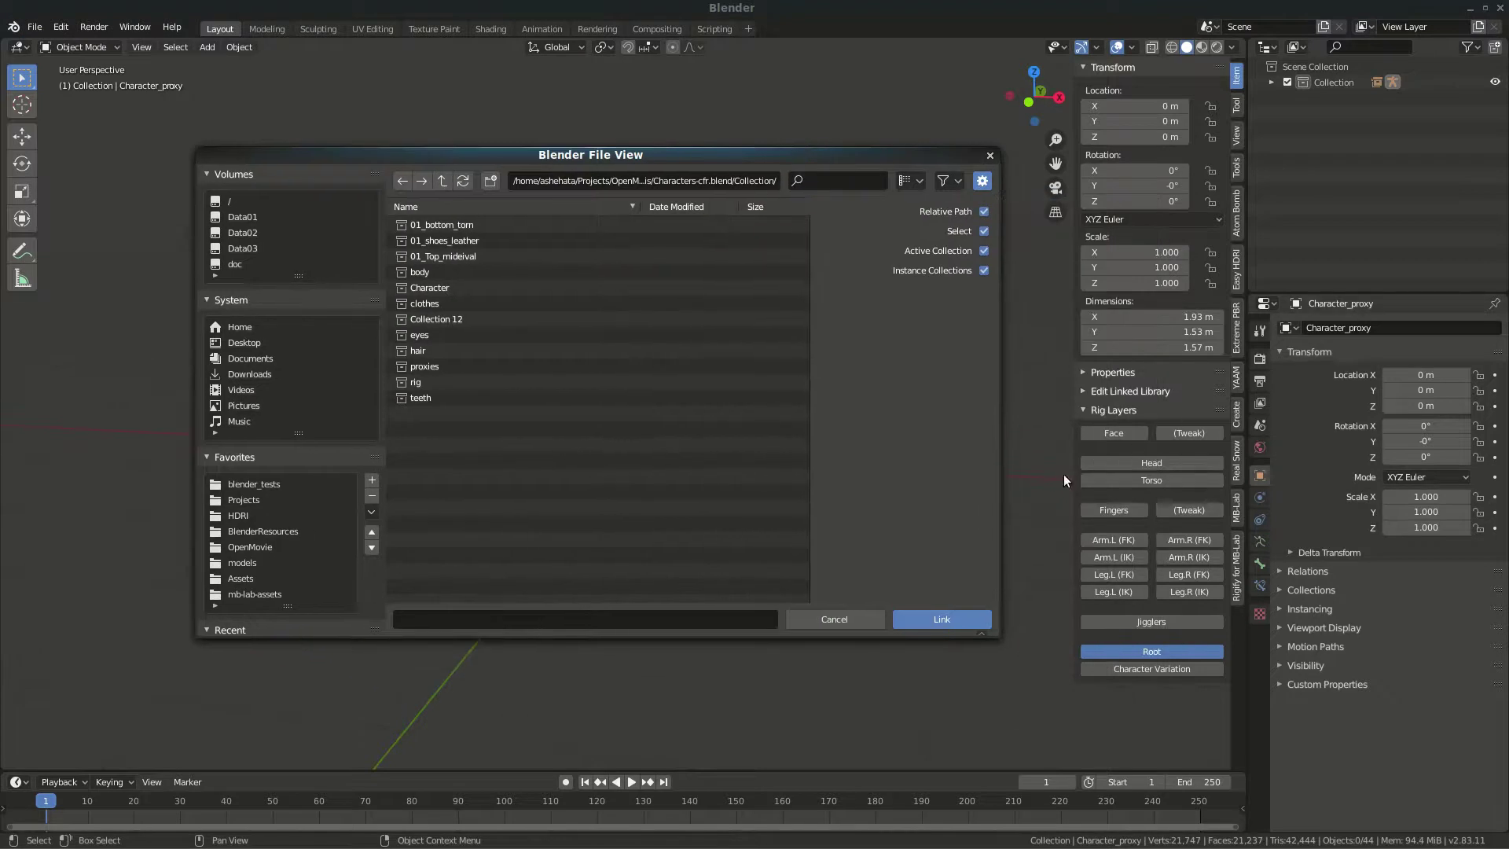
{"action": "left_click", "coordinate": [442, 181]}
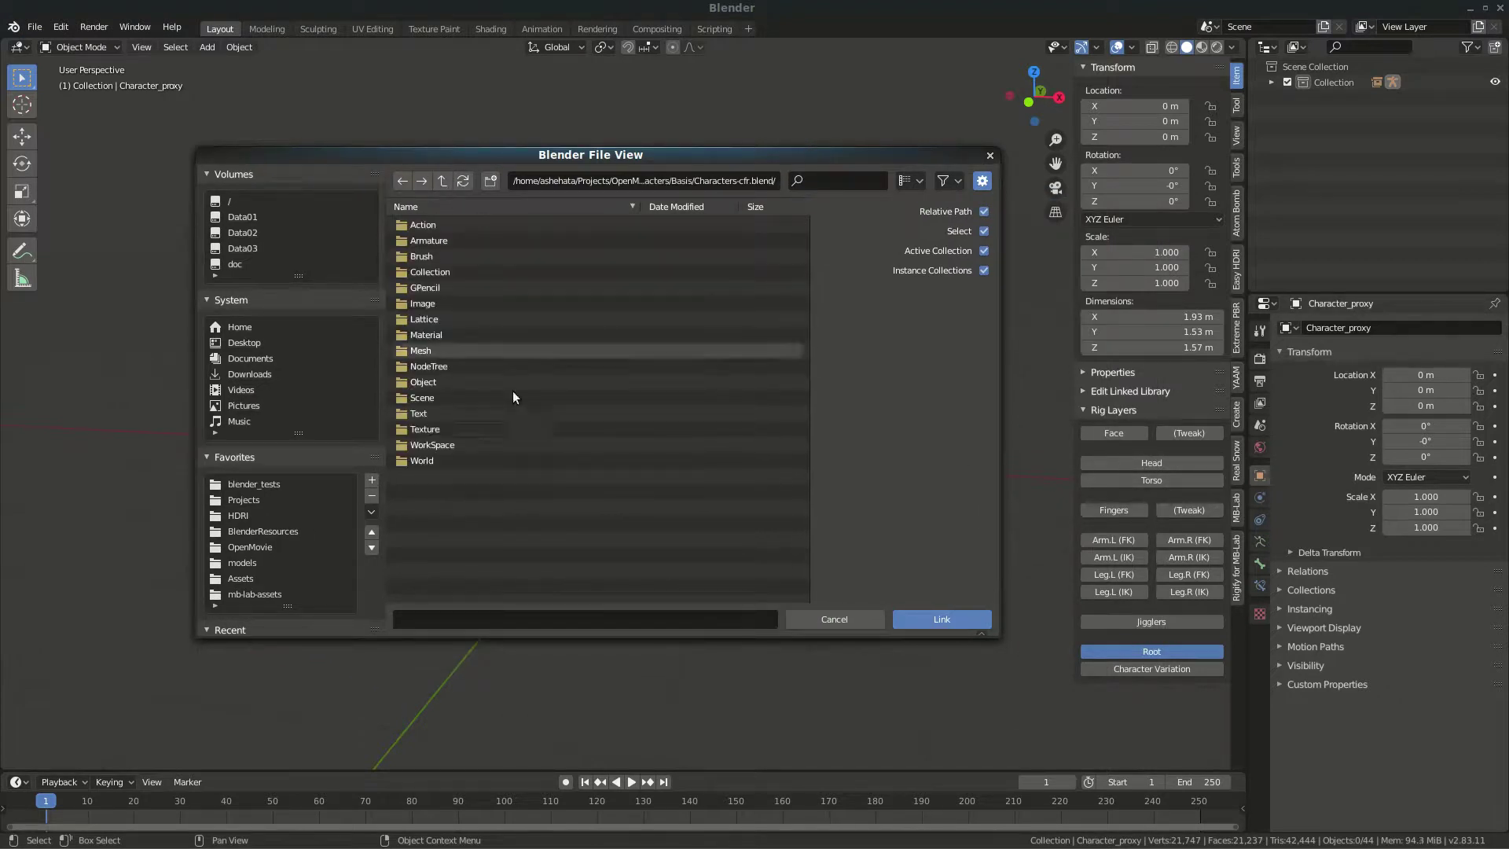
{"action": "left_click", "coordinate": [429, 415]}
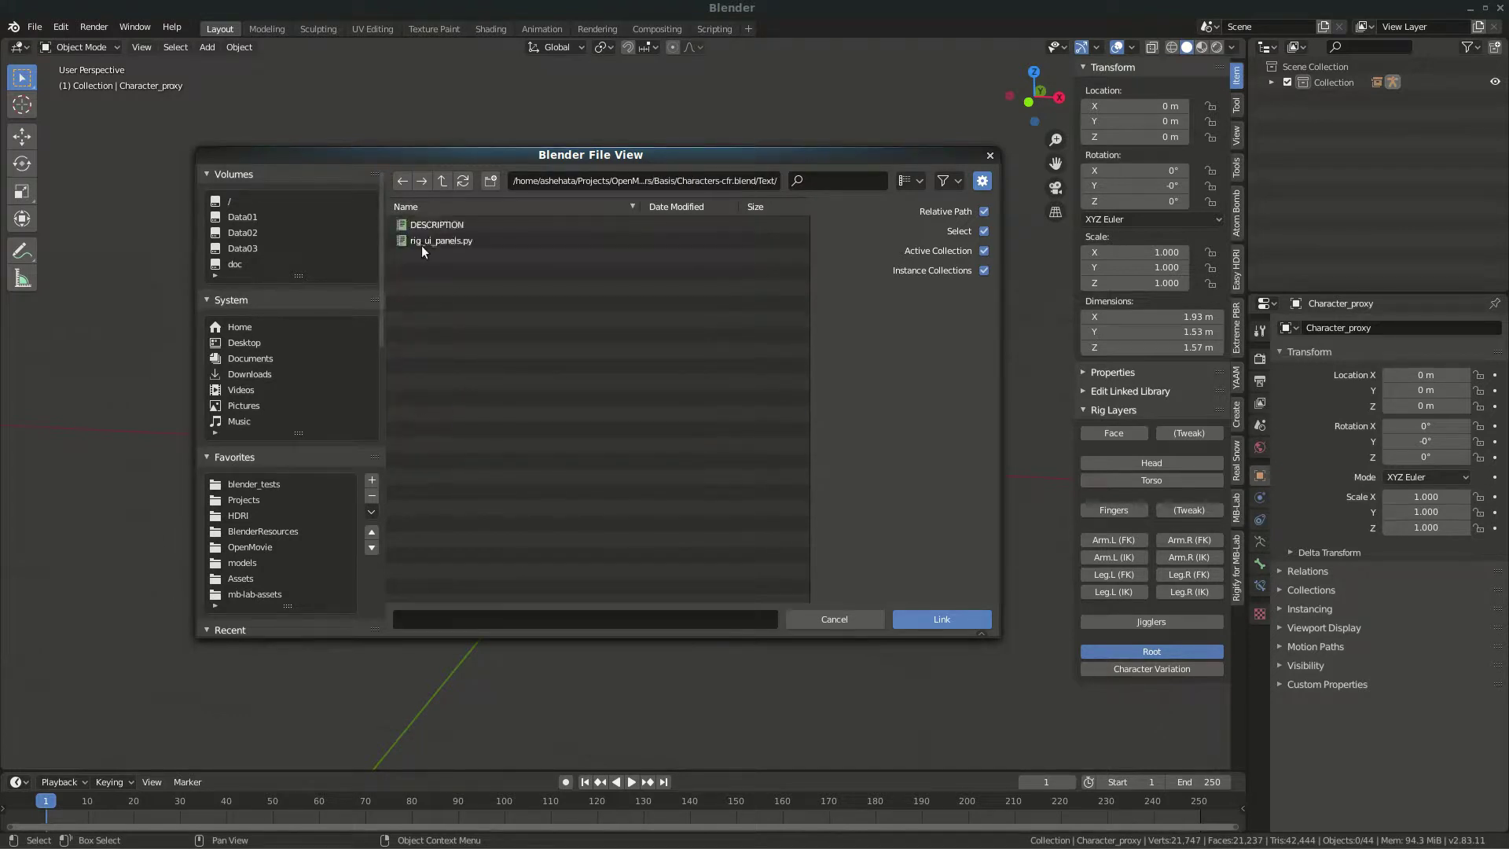
{"action": "left_click", "coordinate": [425, 242]}
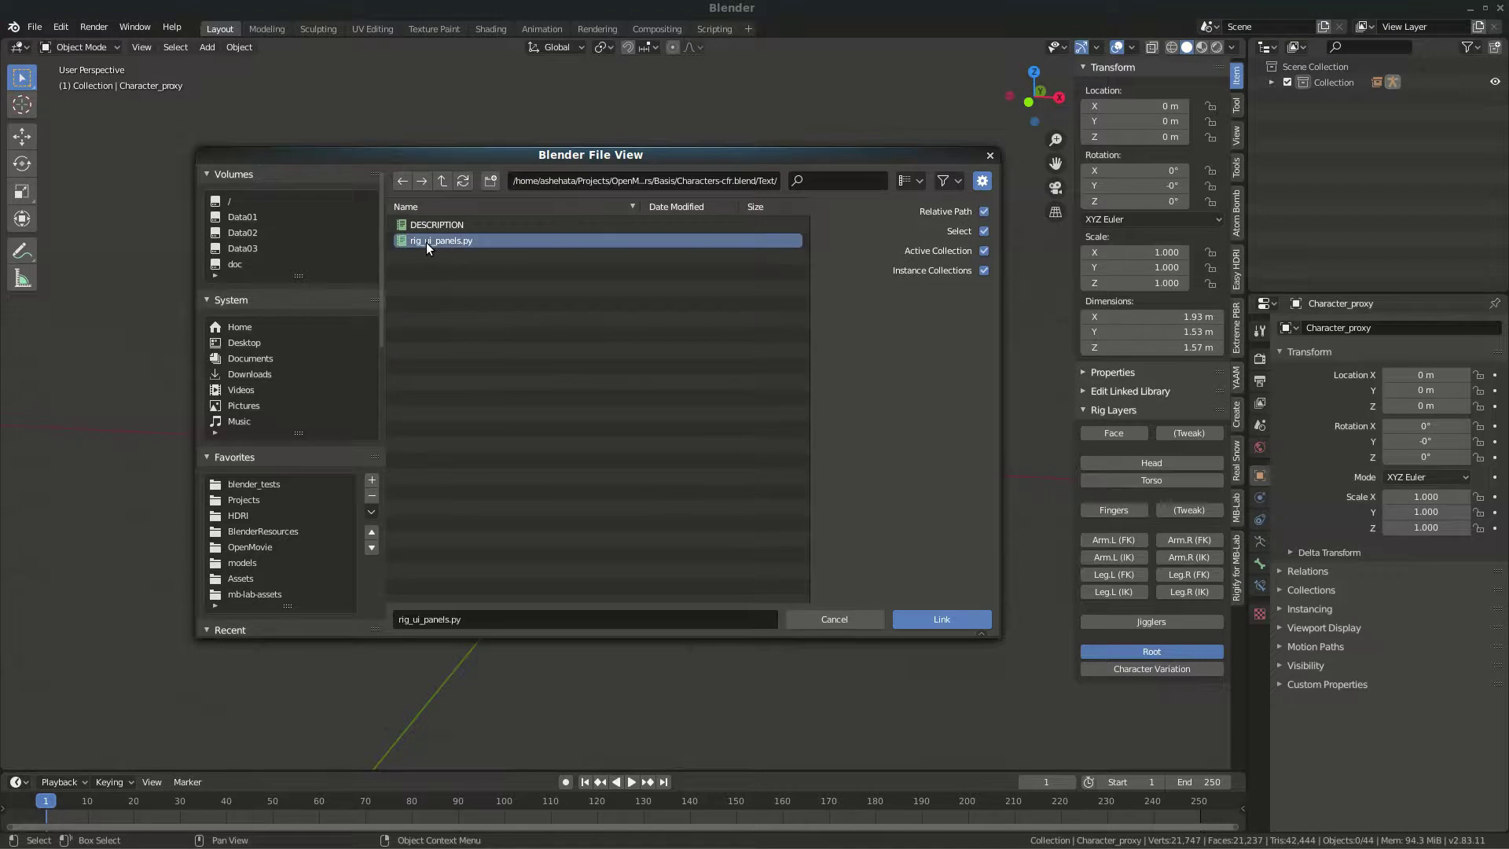
{"action": "double_click", "coordinate": [426, 242]}
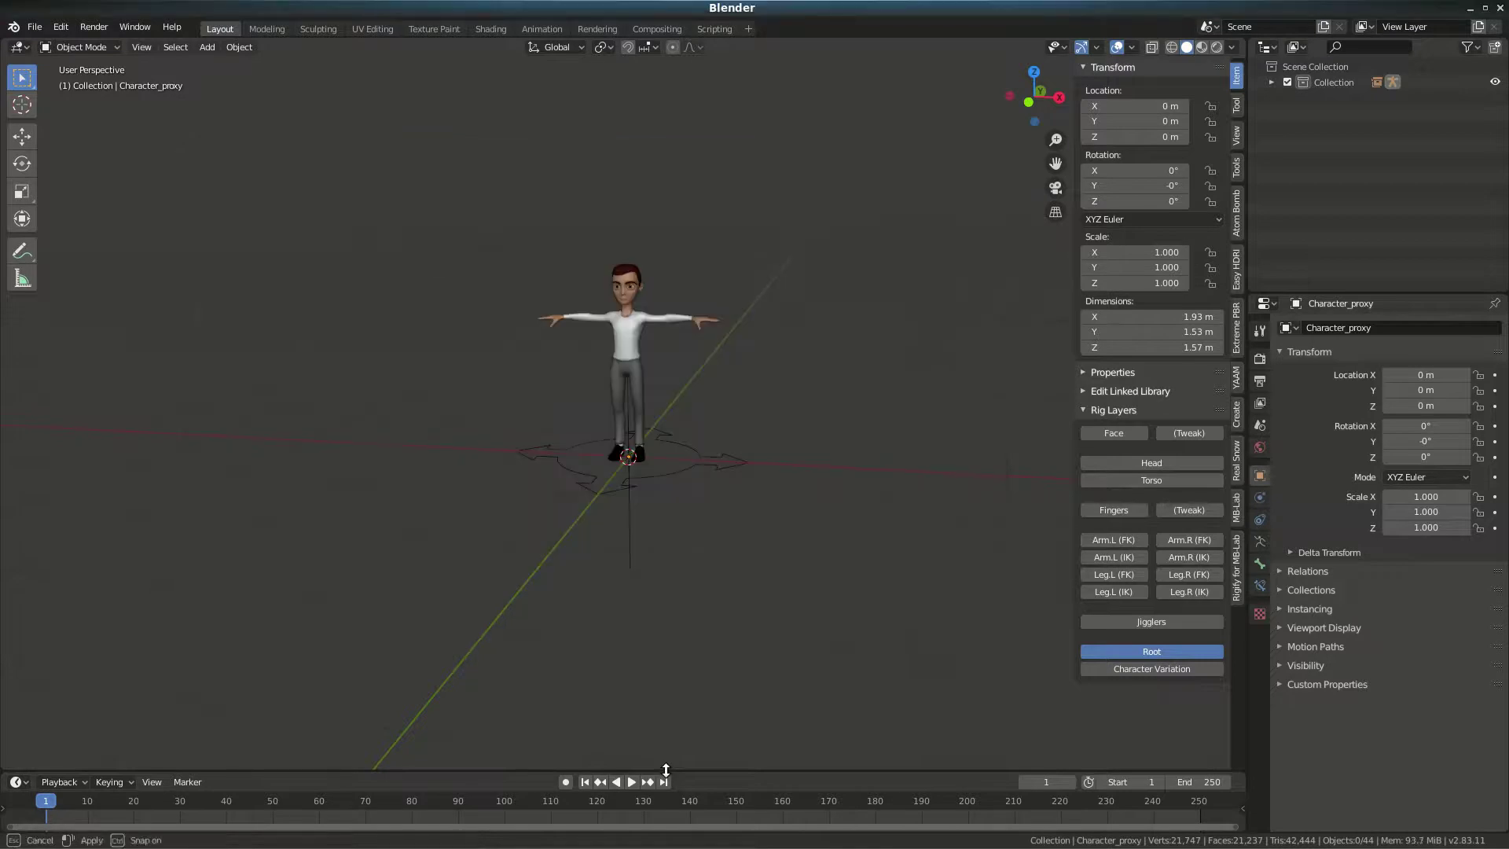
Turn the enlarged timeline into a Text Editor showing rig_ui_panels.py, then shrink it back.
{"action": "left_click_drag", "start_coordinate": [666, 769], "coordinate": [374, 531]}
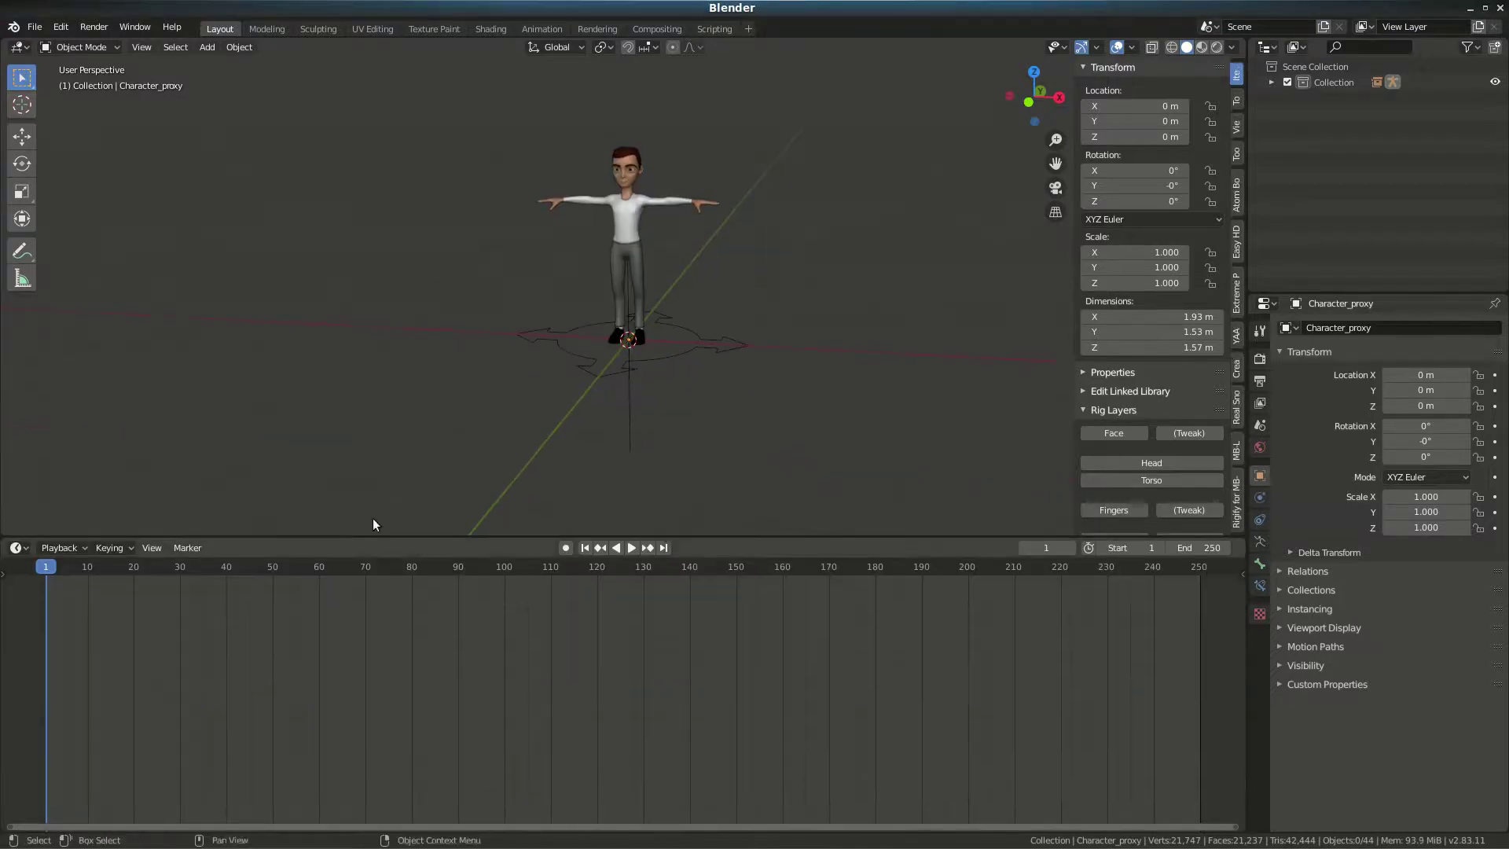
{"action": "left_click", "coordinate": [17, 548]}
{"action": "left_click", "coordinate": [337, 609]}
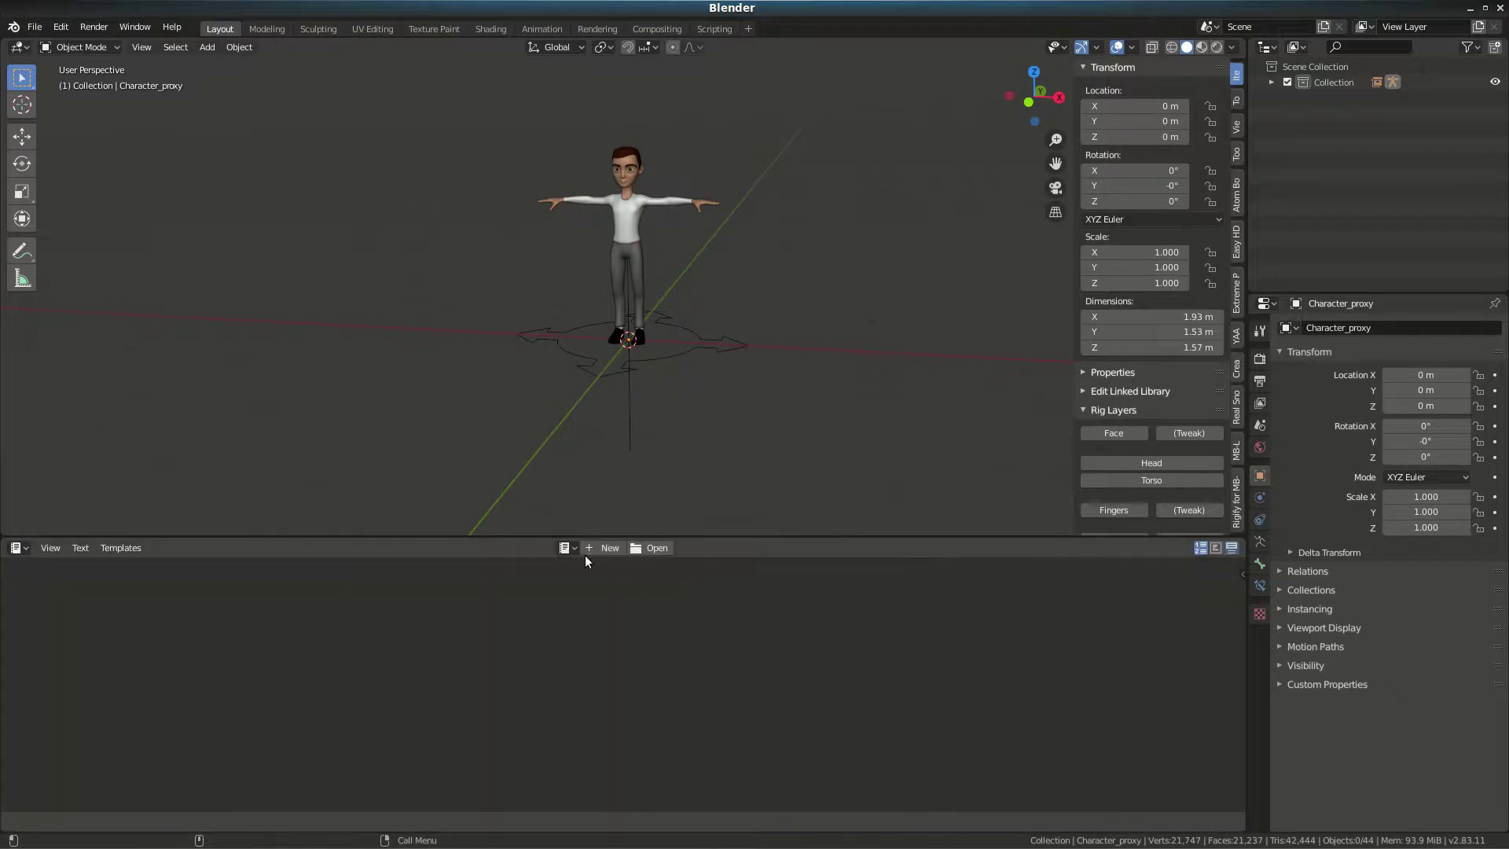
{"action": "left_click", "coordinate": [565, 547]}
{"action": "left_click", "coordinate": [578, 590]}
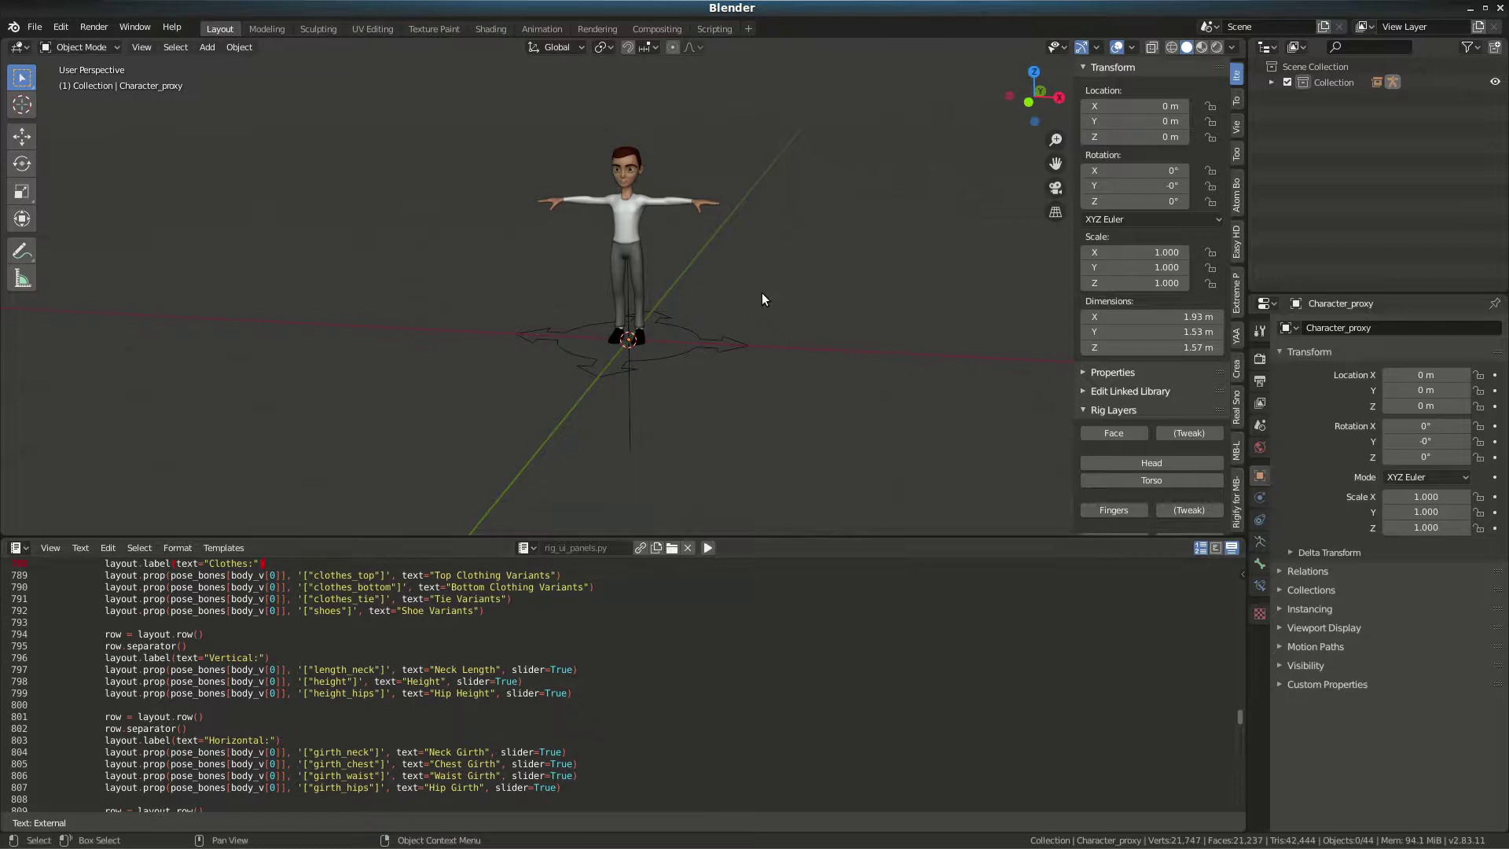
{"action": "left_click", "coordinate": [670, 360]}
{"action": "left_click_drag", "start_coordinate": [811, 538], "coordinate": [802, 695]}
{"action": "scroll", "coordinate": [683, 466], "scroll_direction": "up", "scroll_amount": 3}
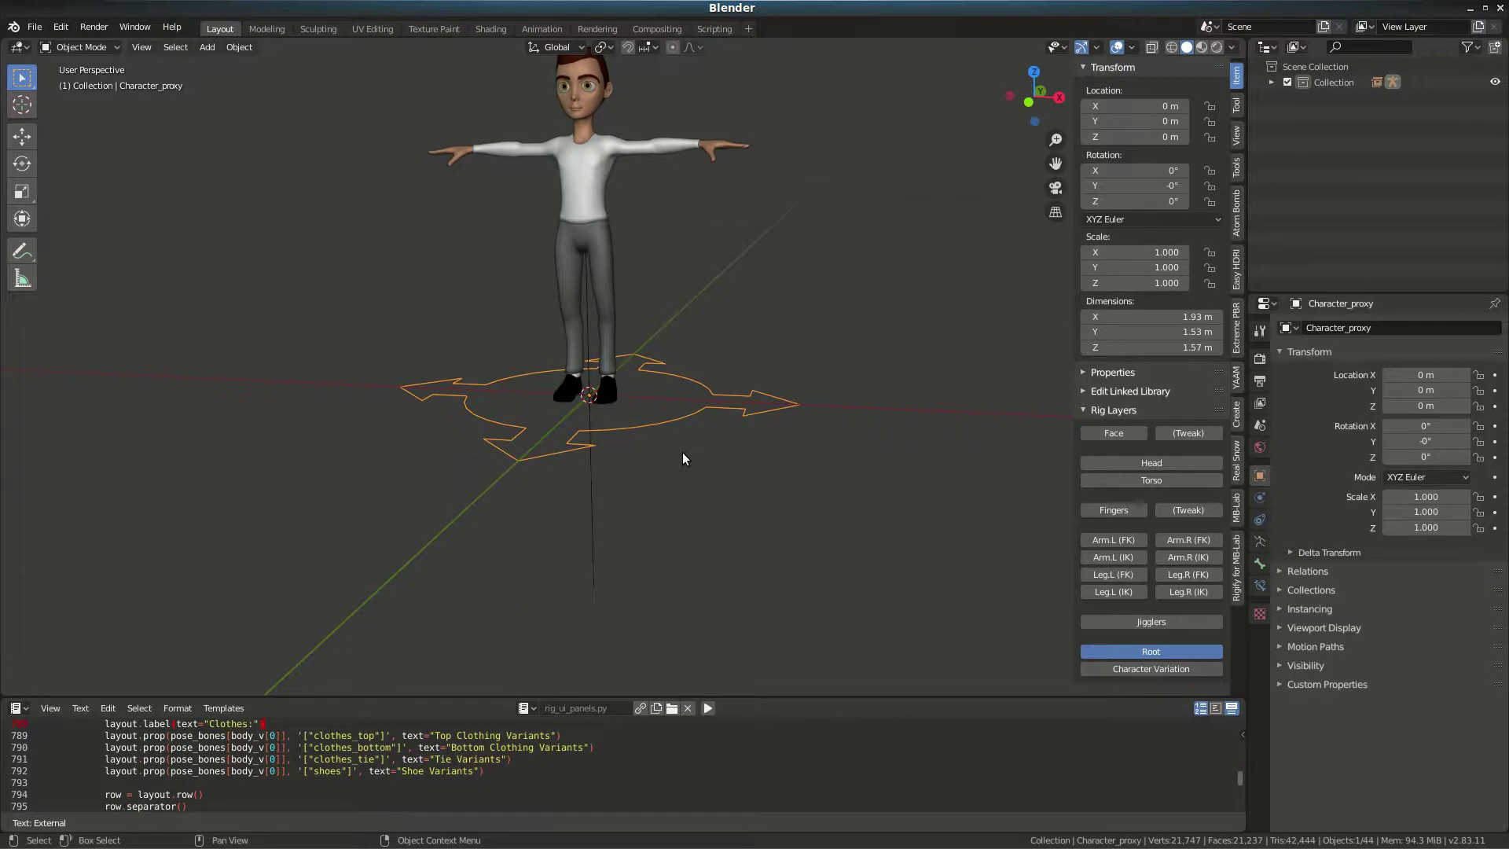
Enter Pose Mode on the rig and show the left and right arm IK layers.
{"action": "key", "text": "ctrl+Tab"}
{"action": "left_click", "coordinate": [686, 540]}
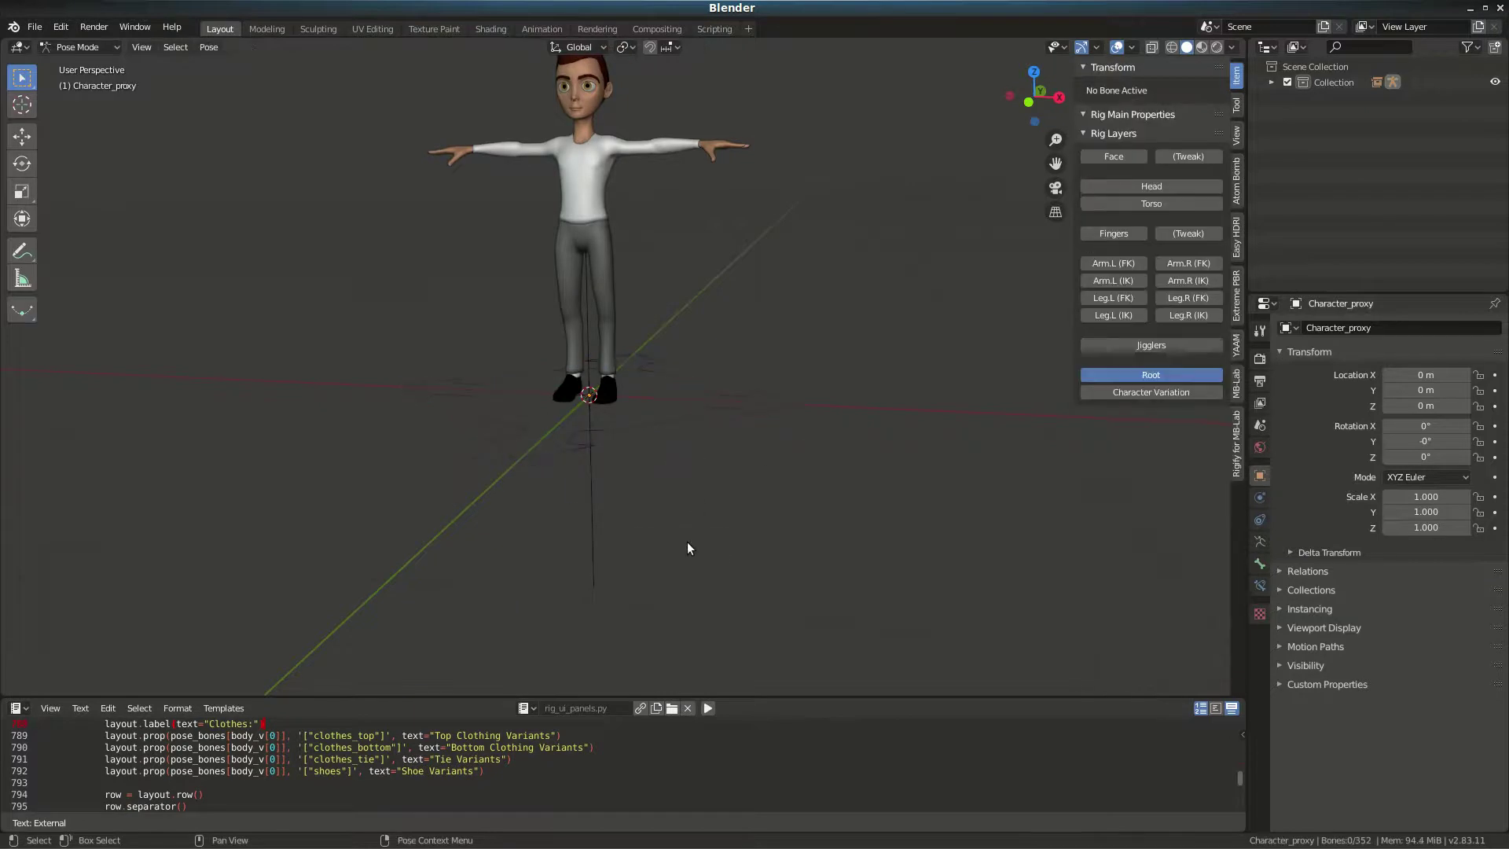
{"action": "left_click", "coordinate": [693, 419]}
{"action": "middle_click_drag", "start_coordinate": [674, 456], "coordinate": [713, 448]}
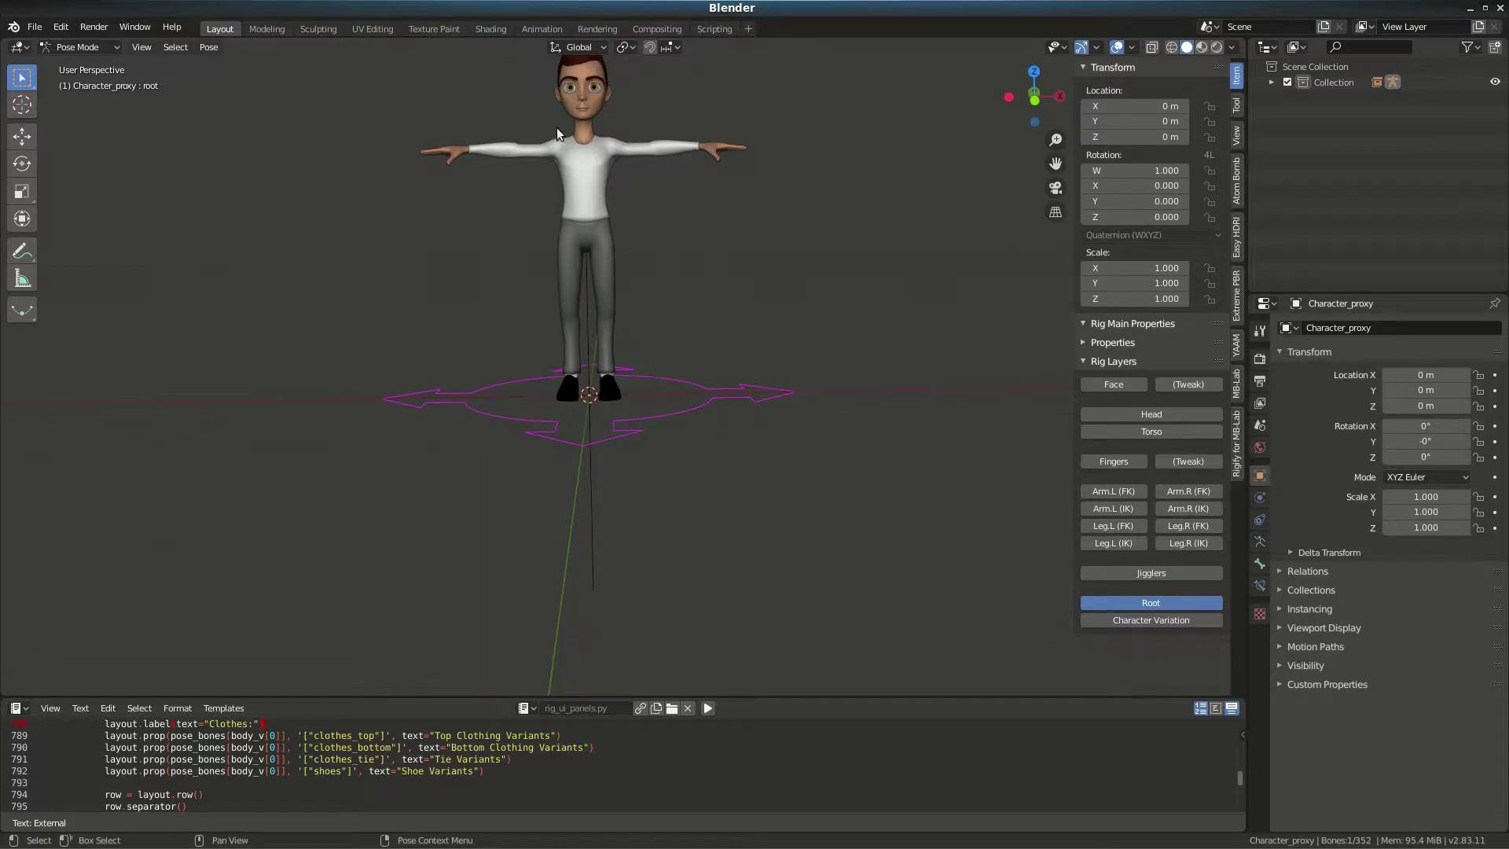
{"action": "middle_click_drag", "start_coordinate": [665, 248], "coordinate": [614, 383], "text": "shift"}
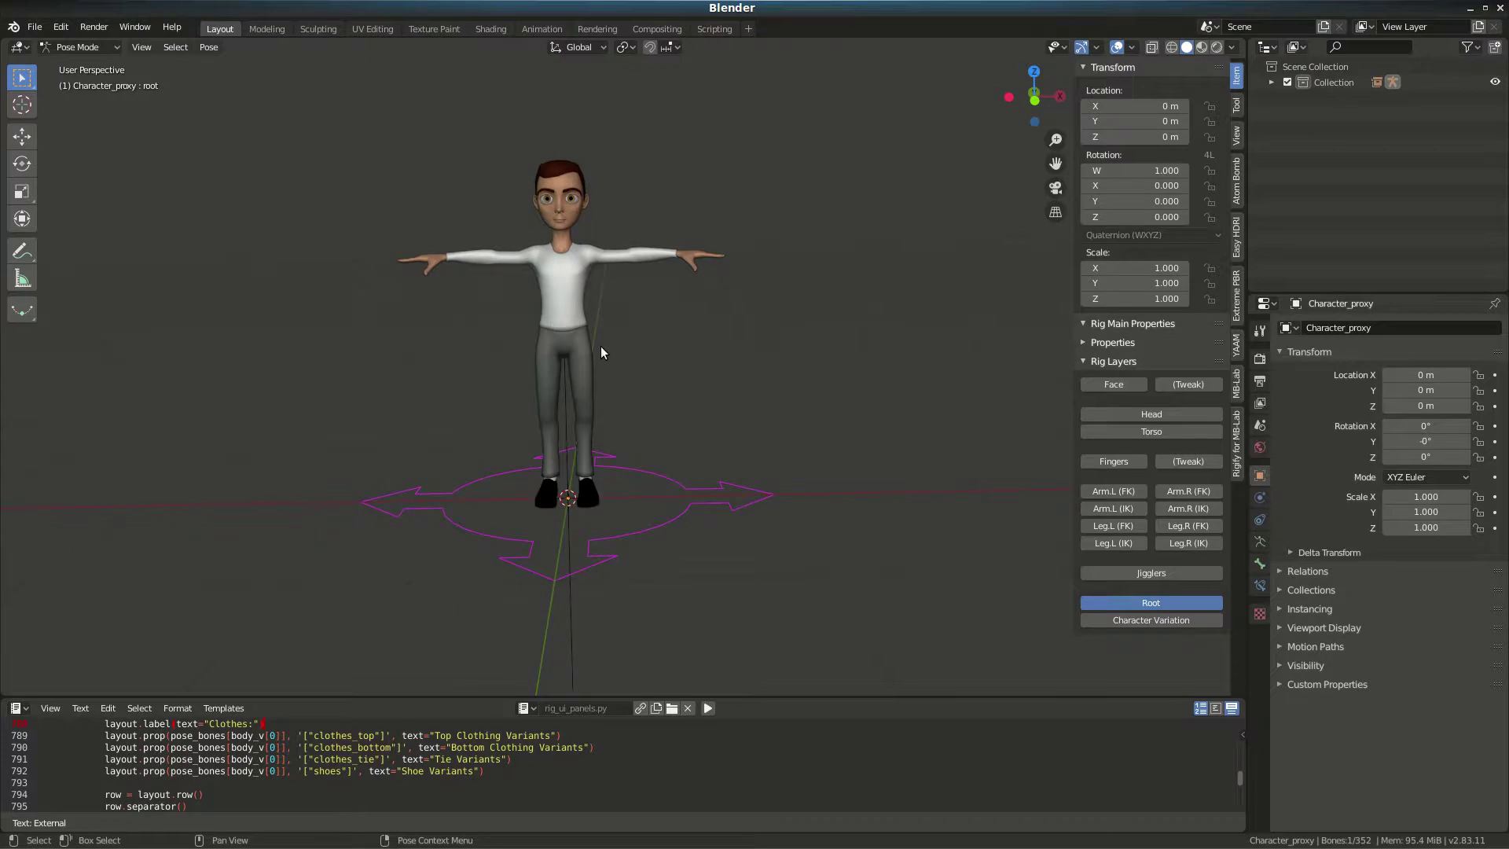
{"action": "left_click", "coordinate": [1120, 510]}
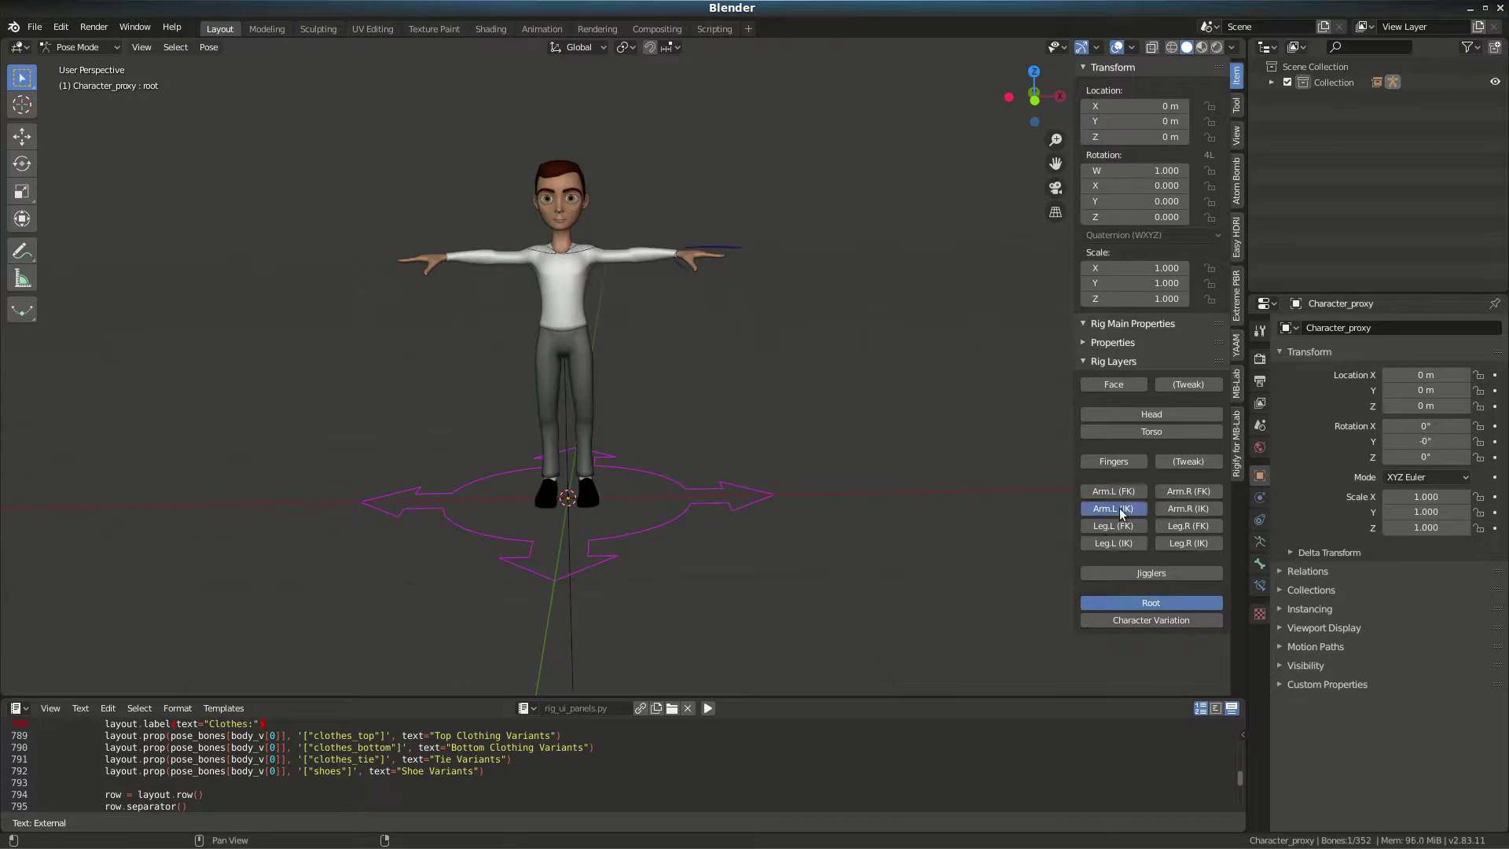
{"action": "left_click", "coordinate": [1188, 509]}
Lower both hand IK controls to the hips pointing down and move the left elbow target down.
{"action": "left_click", "coordinate": [747, 248]}
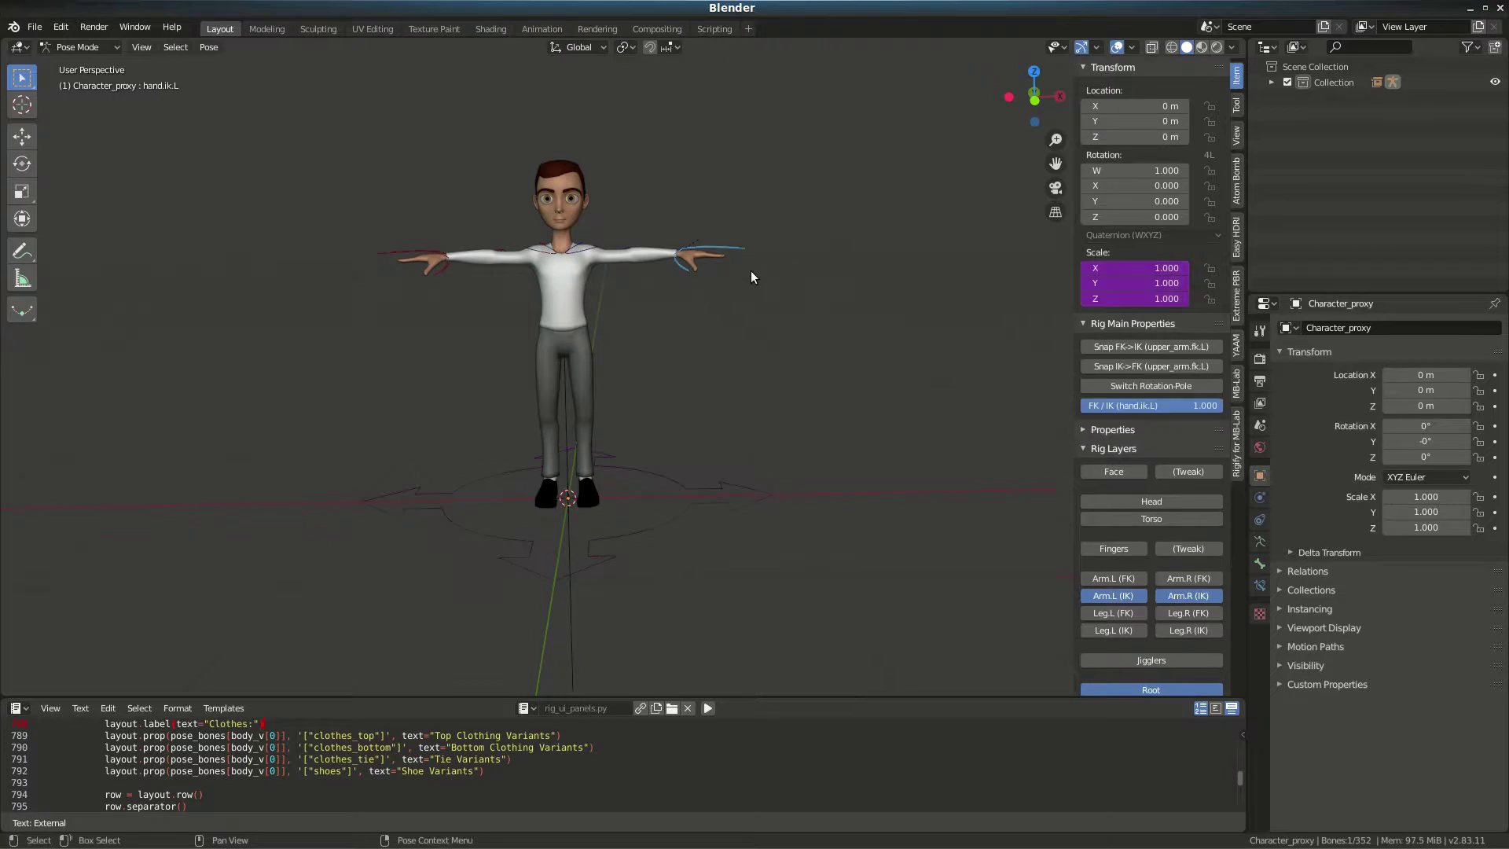
{"action": "key", "text": "KP_1"}
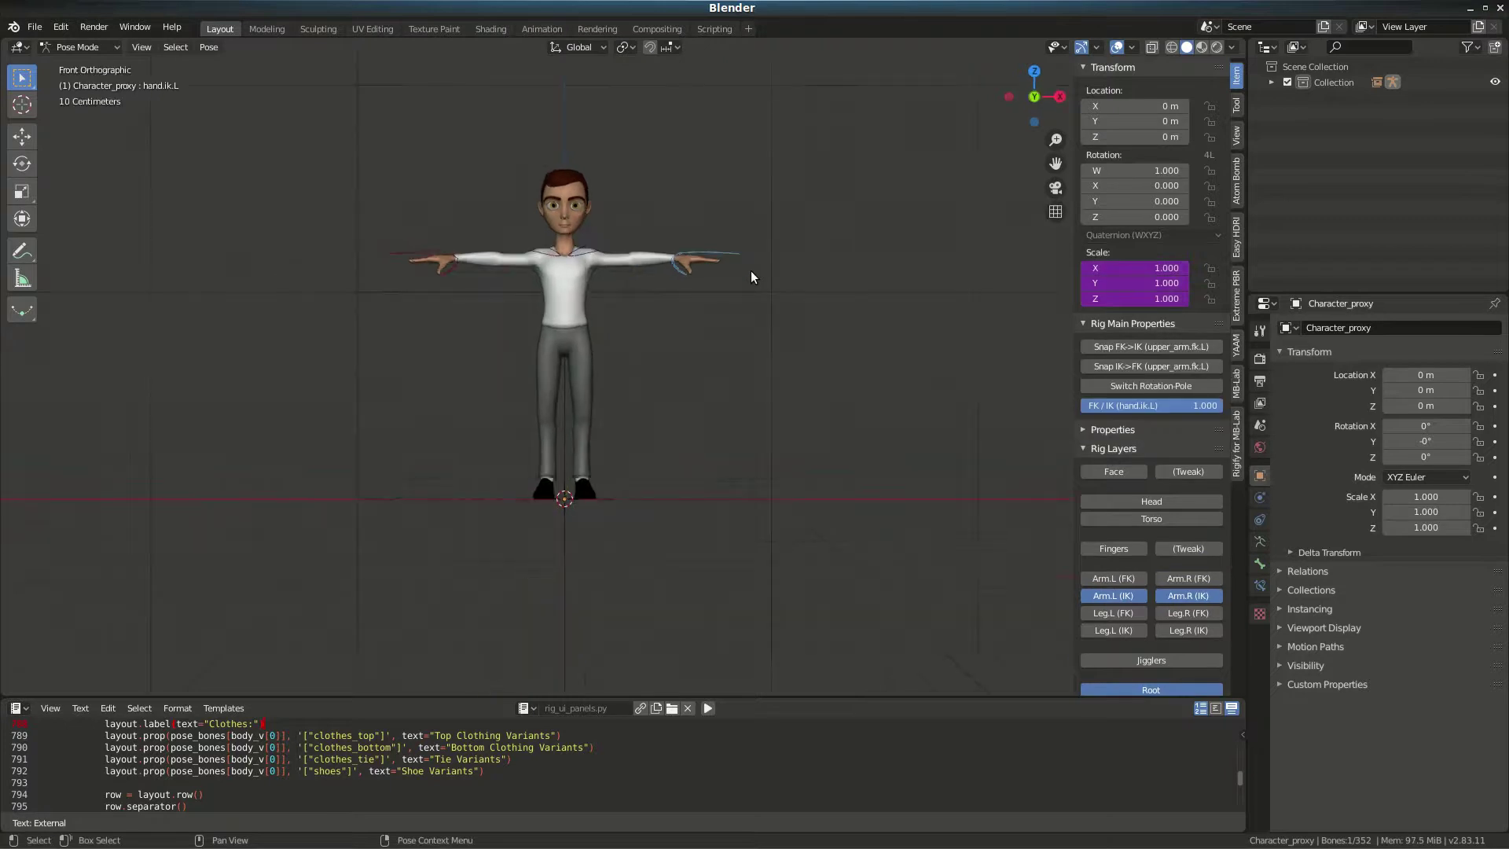
{"action": "key", "text": "g"}
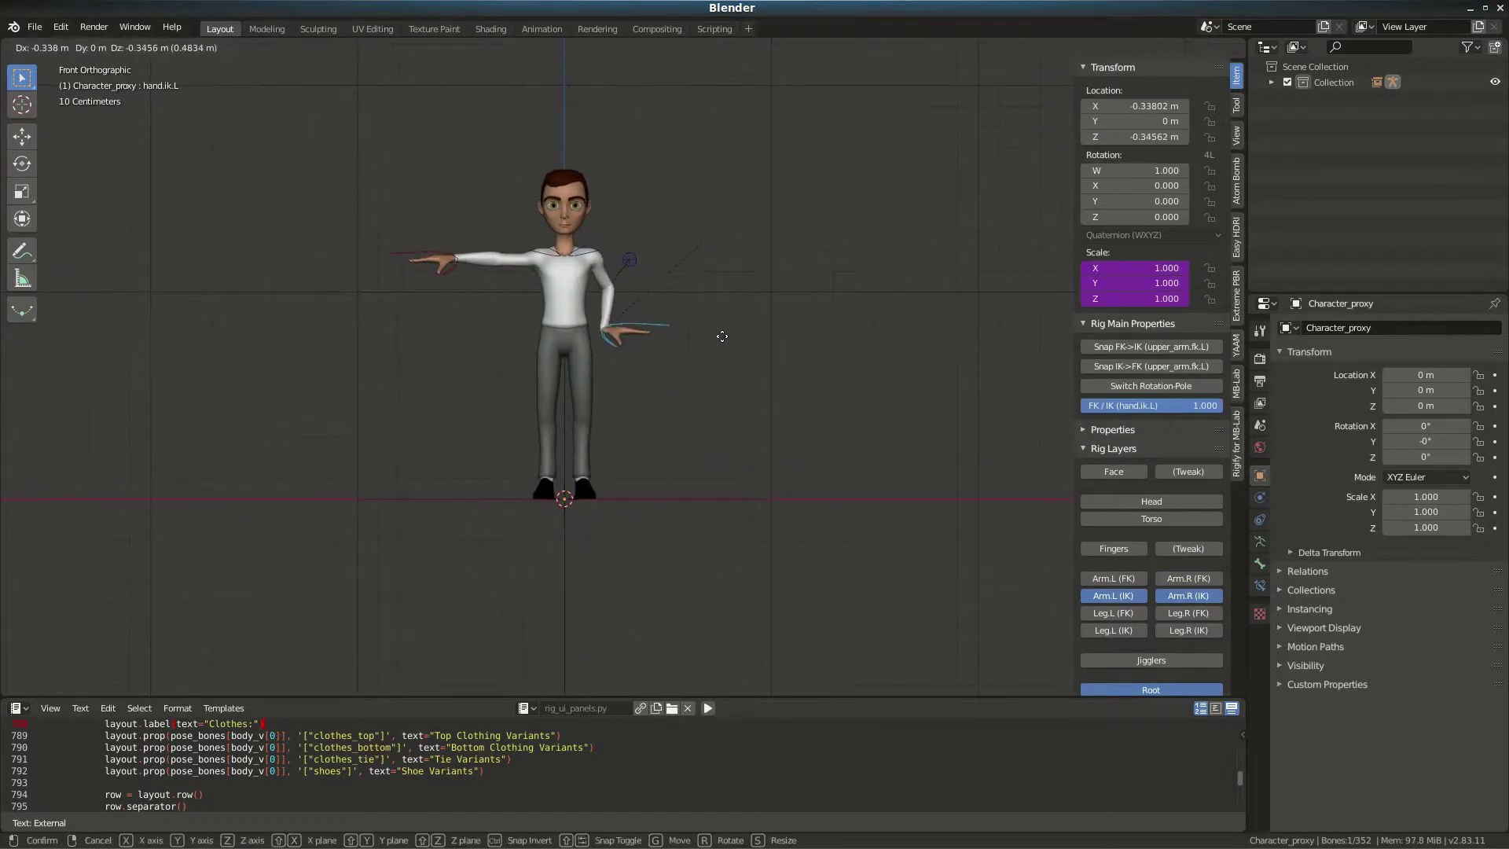
{"action": "left_click", "coordinate": [691, 392]}
{"action": "key", "text": "r"}
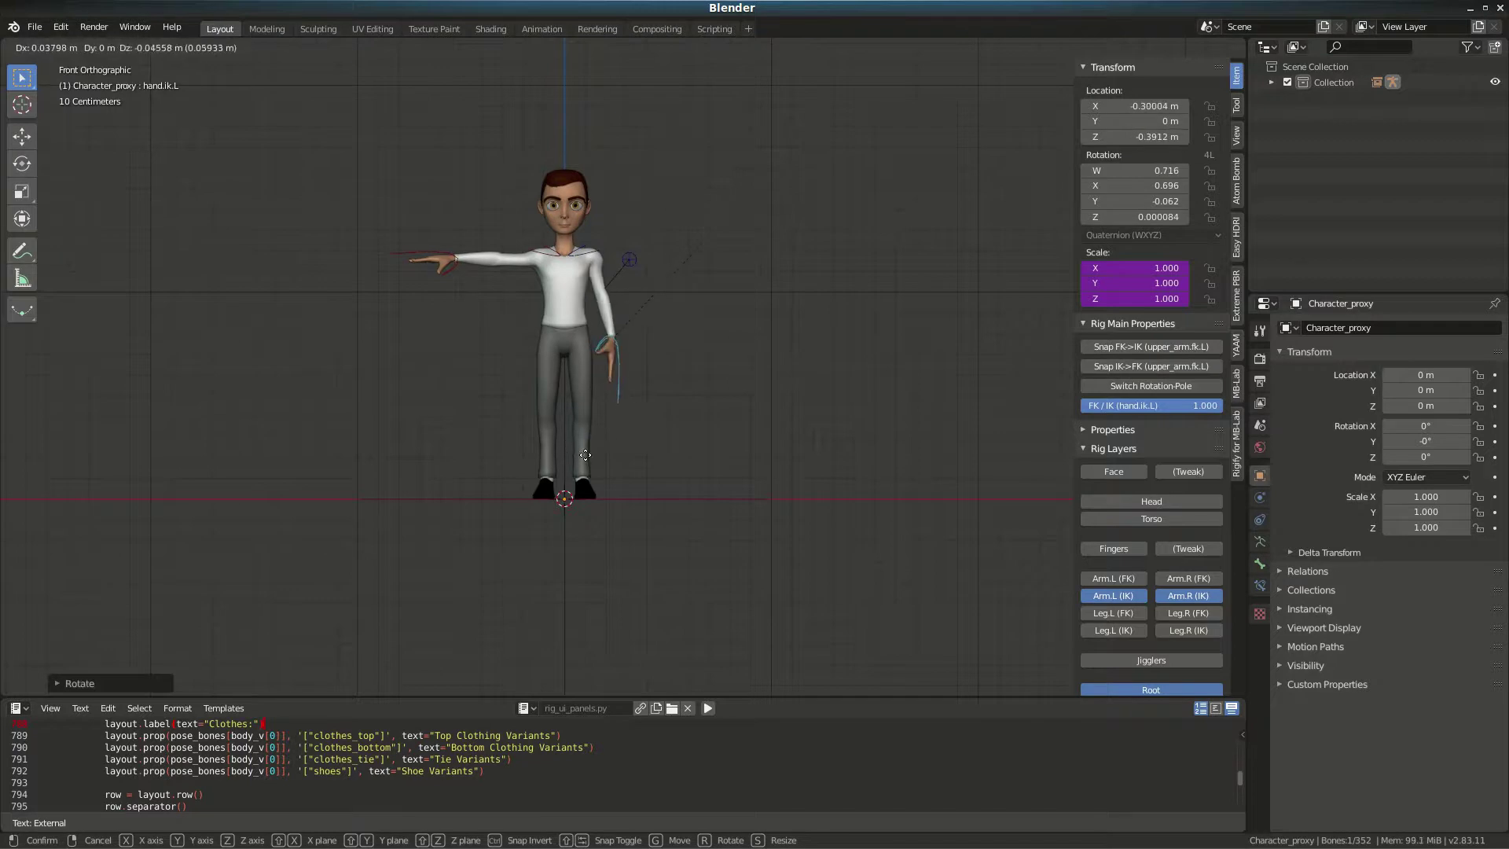
{"action": "left_click", "coordinate": [411, 207]}
{"action": "left_click", "coordinate": [409, 253]}
{"action": "key", "text": "g"}
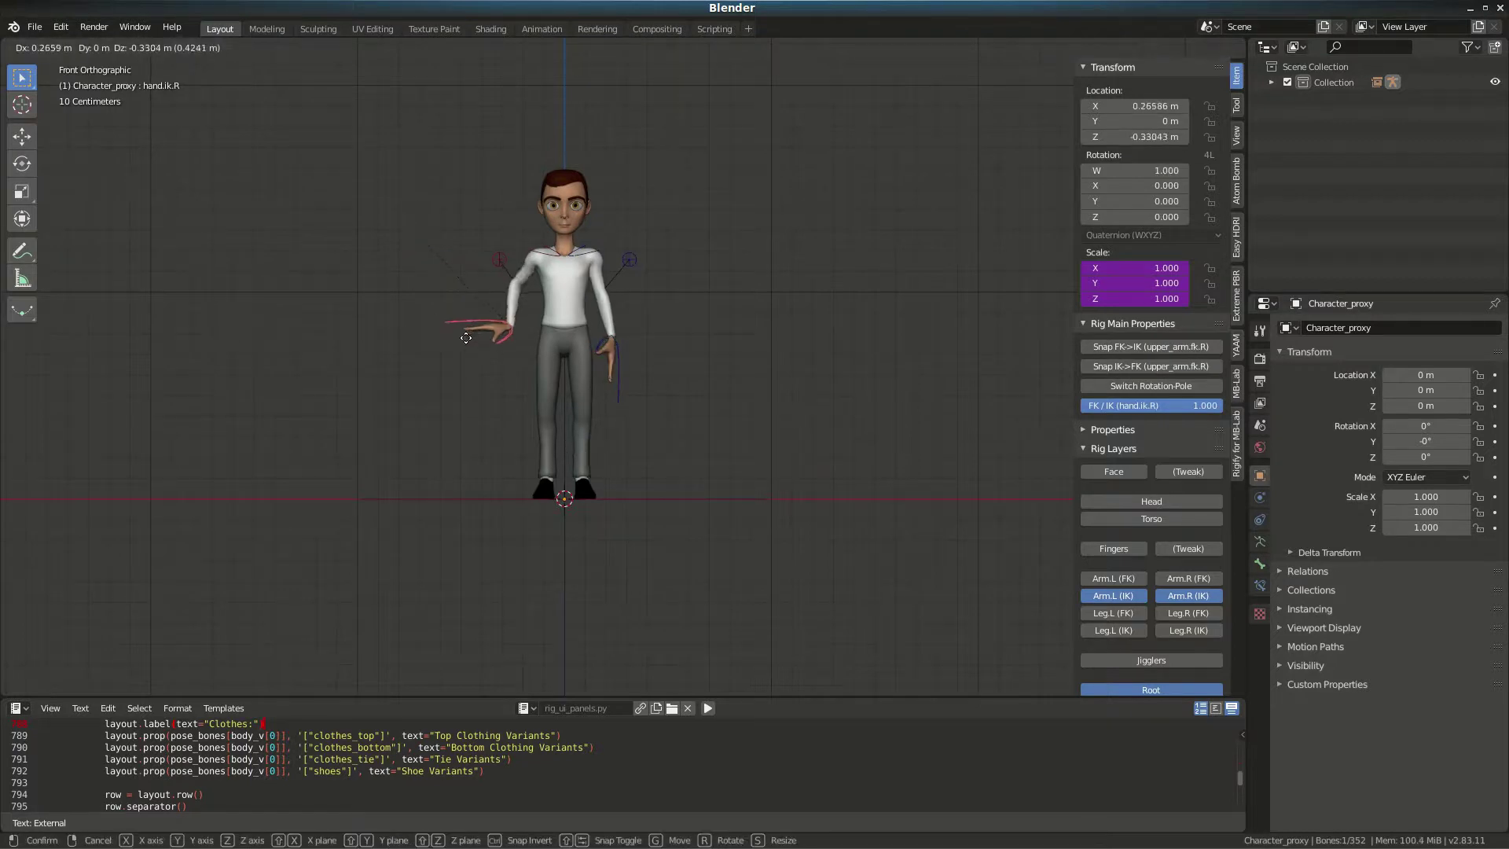
{"action": "left_click", "coordinate": [477, 350]}
{"action": "key", "text": "r"}
{"action": "left_click", "coordinate": [620, 233]}
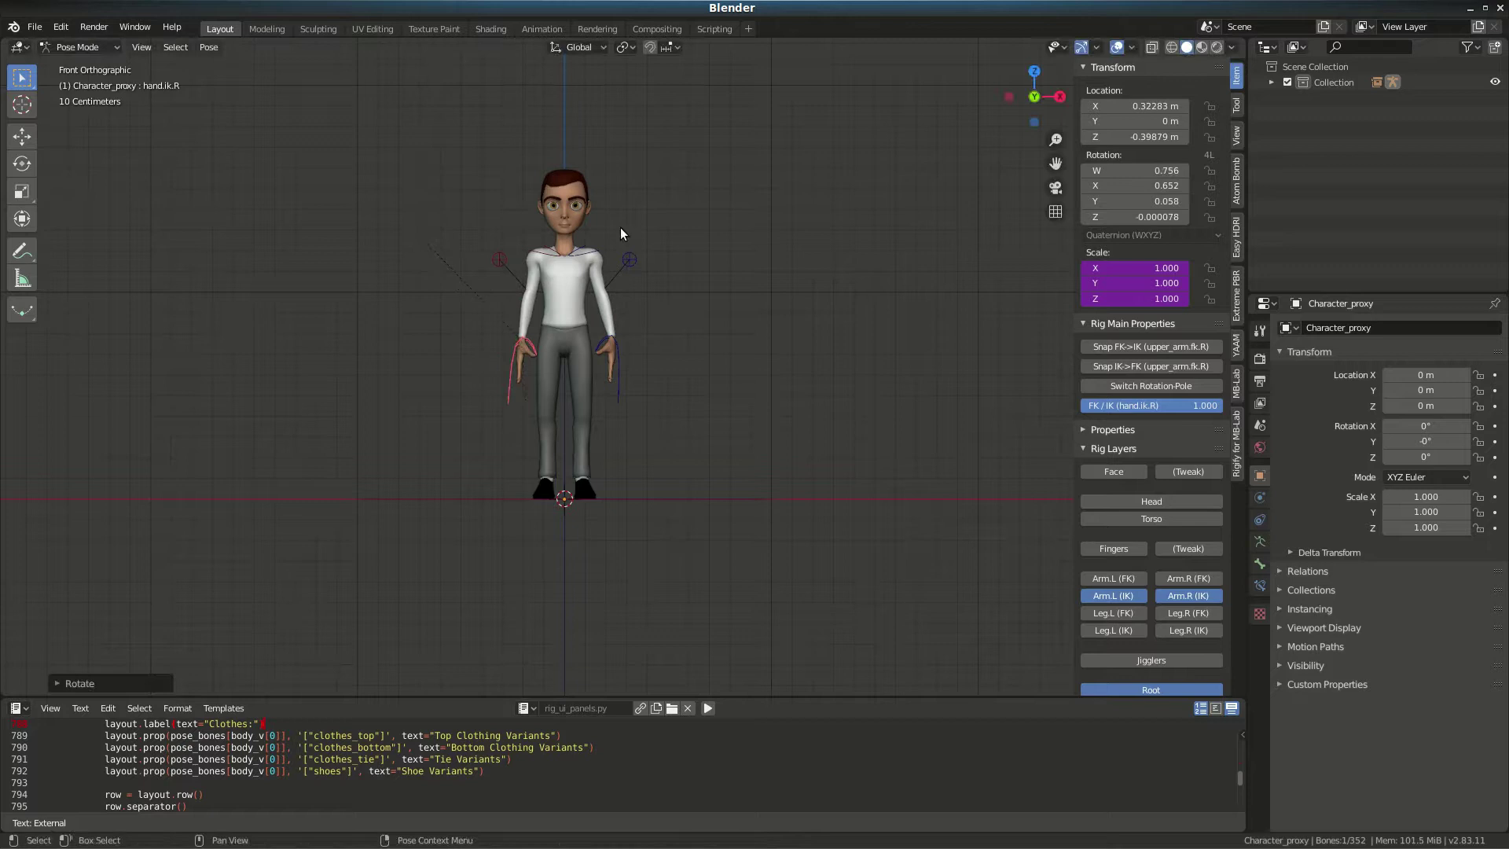
{"action": "left_click", "coordinate": [630, 259]}
{"action": "key", "text": "g"}
{"action": "left_click", "coordinate": [641, 279]}
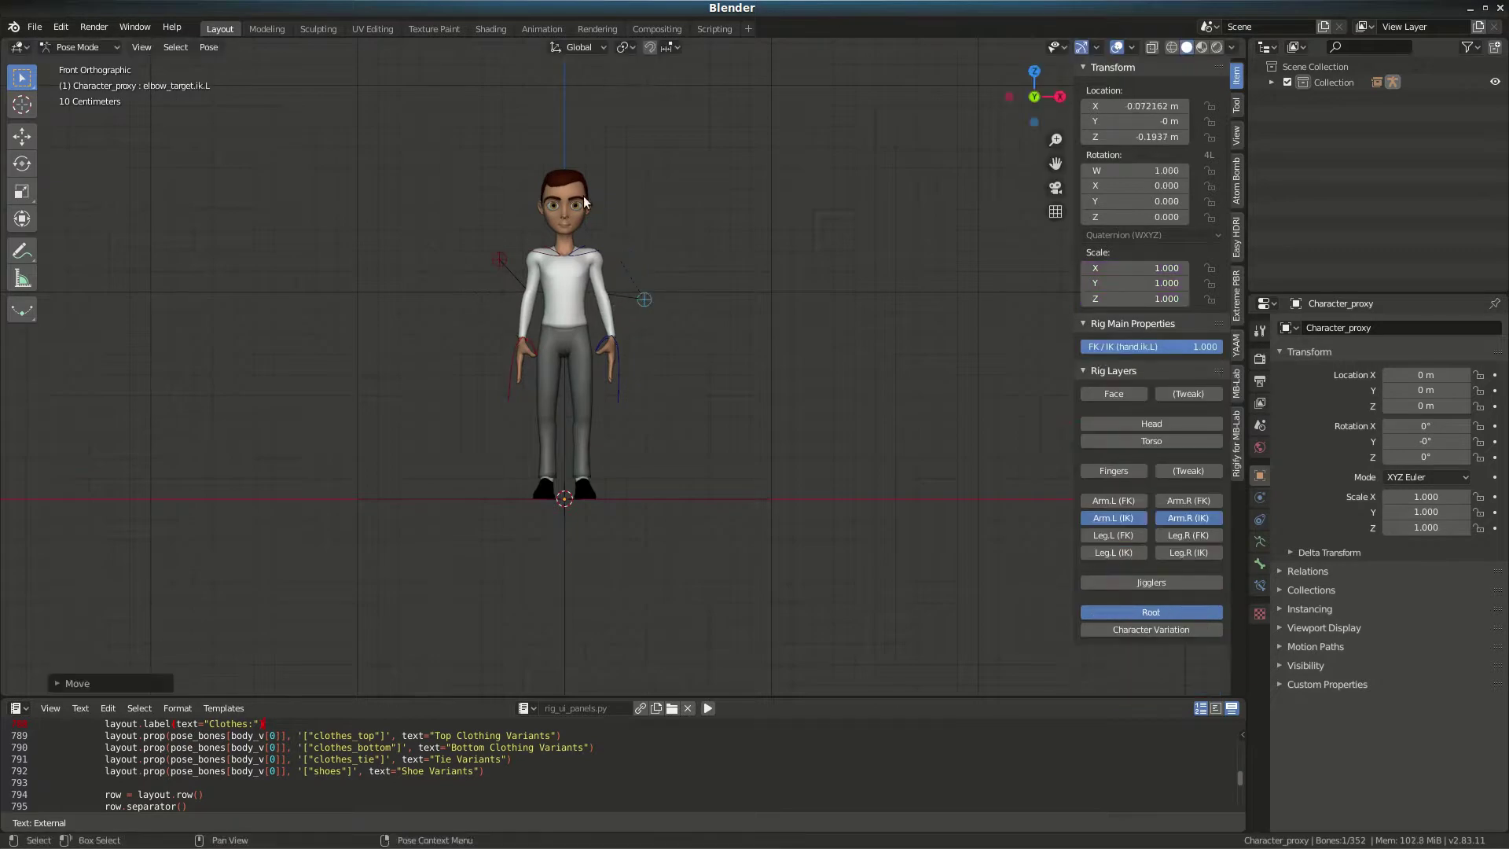
Show the Head layer, tilt the head slightly at the neck, and reframe the character.
{"action": "scroll", "coordinate": [600, 224], "scroll_direction": "up", "scroll_amount": 5}
{"action": "left_click", "coordinate": [1142, 424]}
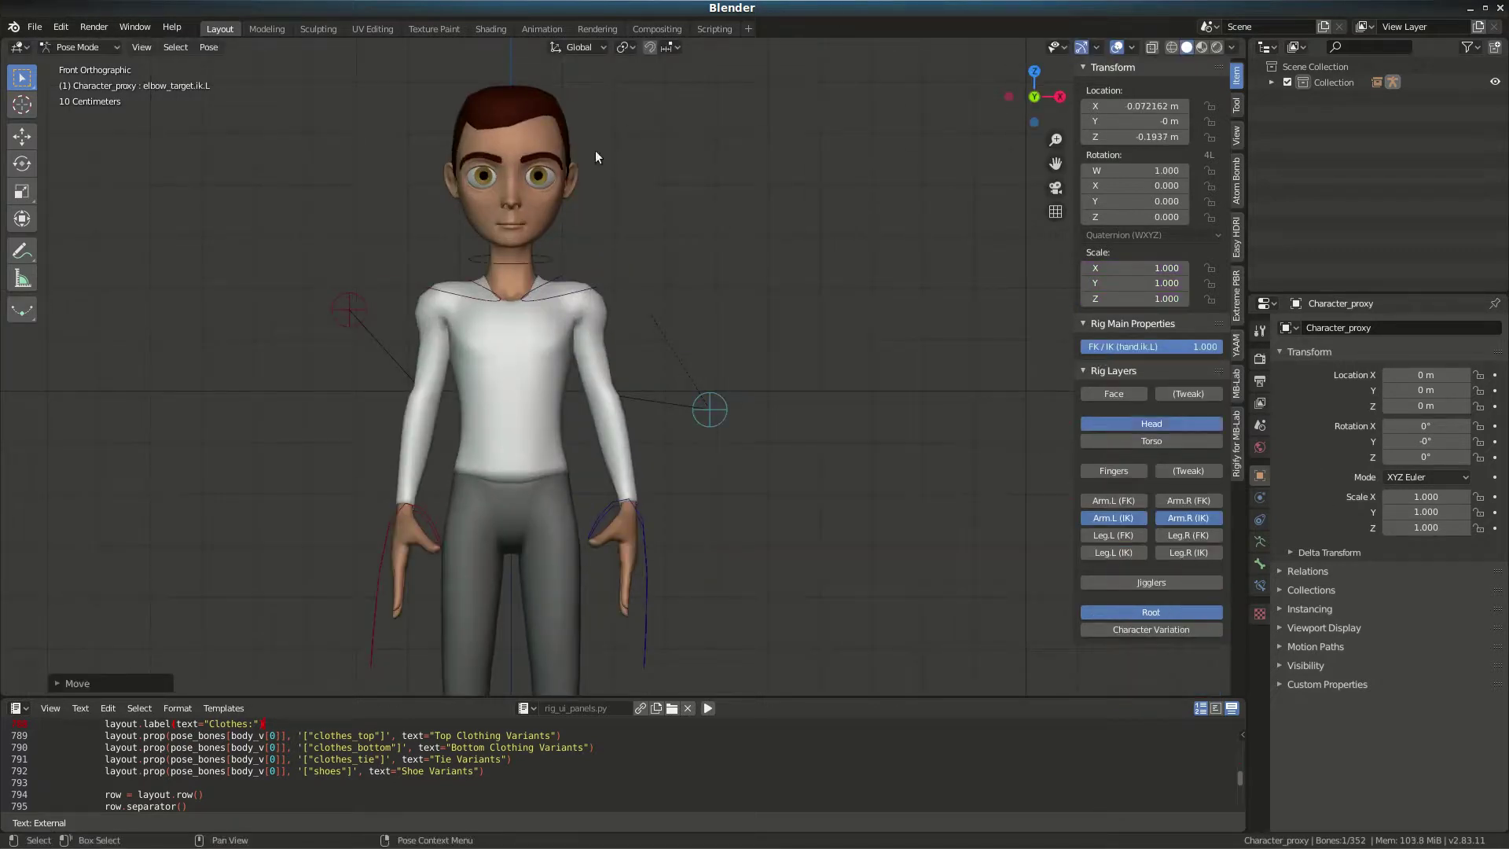
{"action": "left_click", "coordinate": [606, 116]}
{"action": "key", "text": "r"}
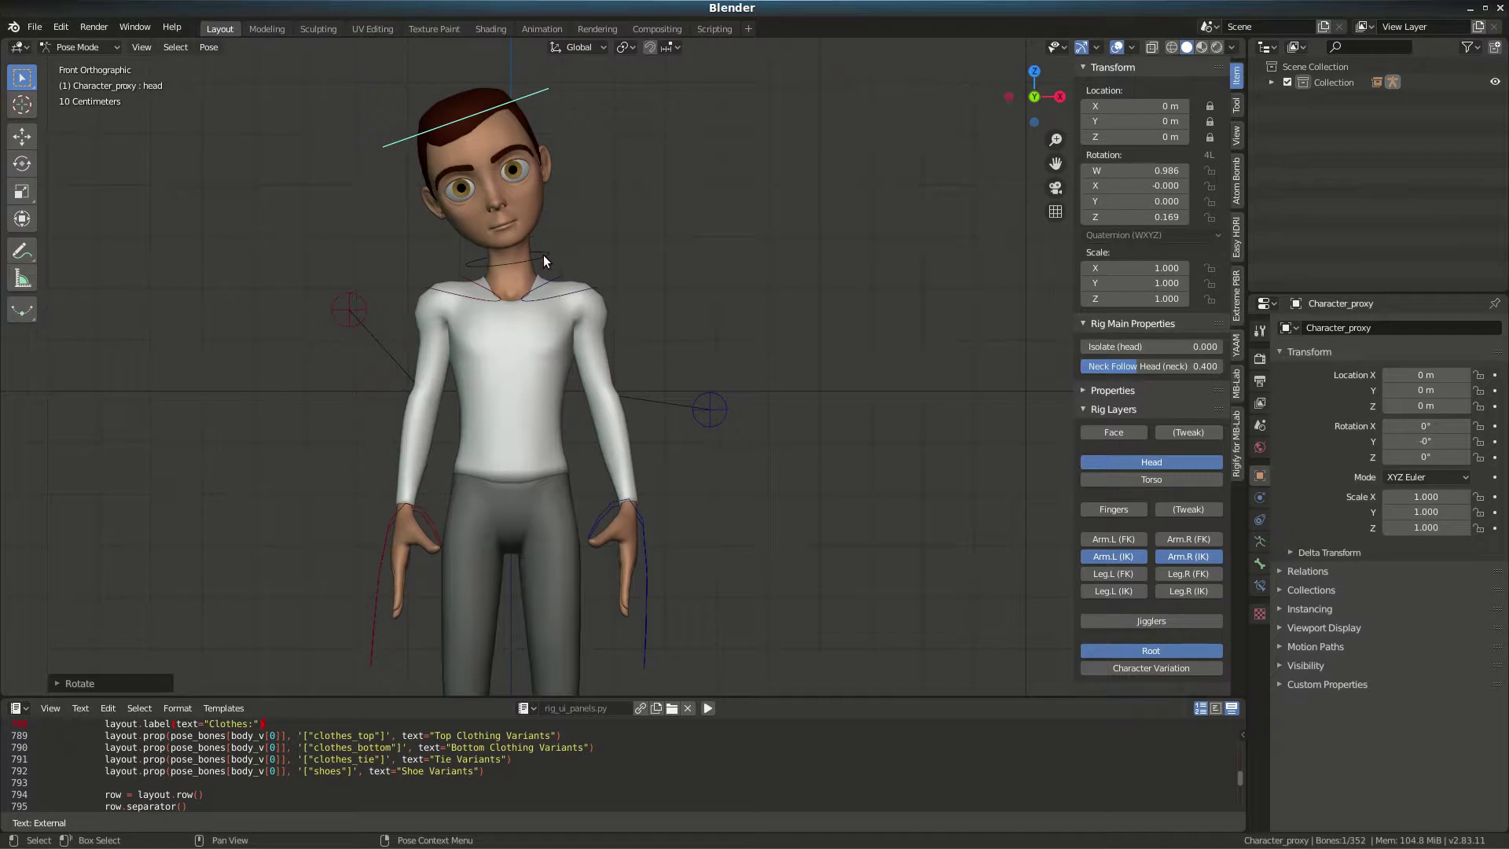
{"action": "left_click", "coordinate": [534, 279]}
{"action": "scroll", "coordinate": [623, 418], "scroll_direction": "down", "scroll_amount": 3}
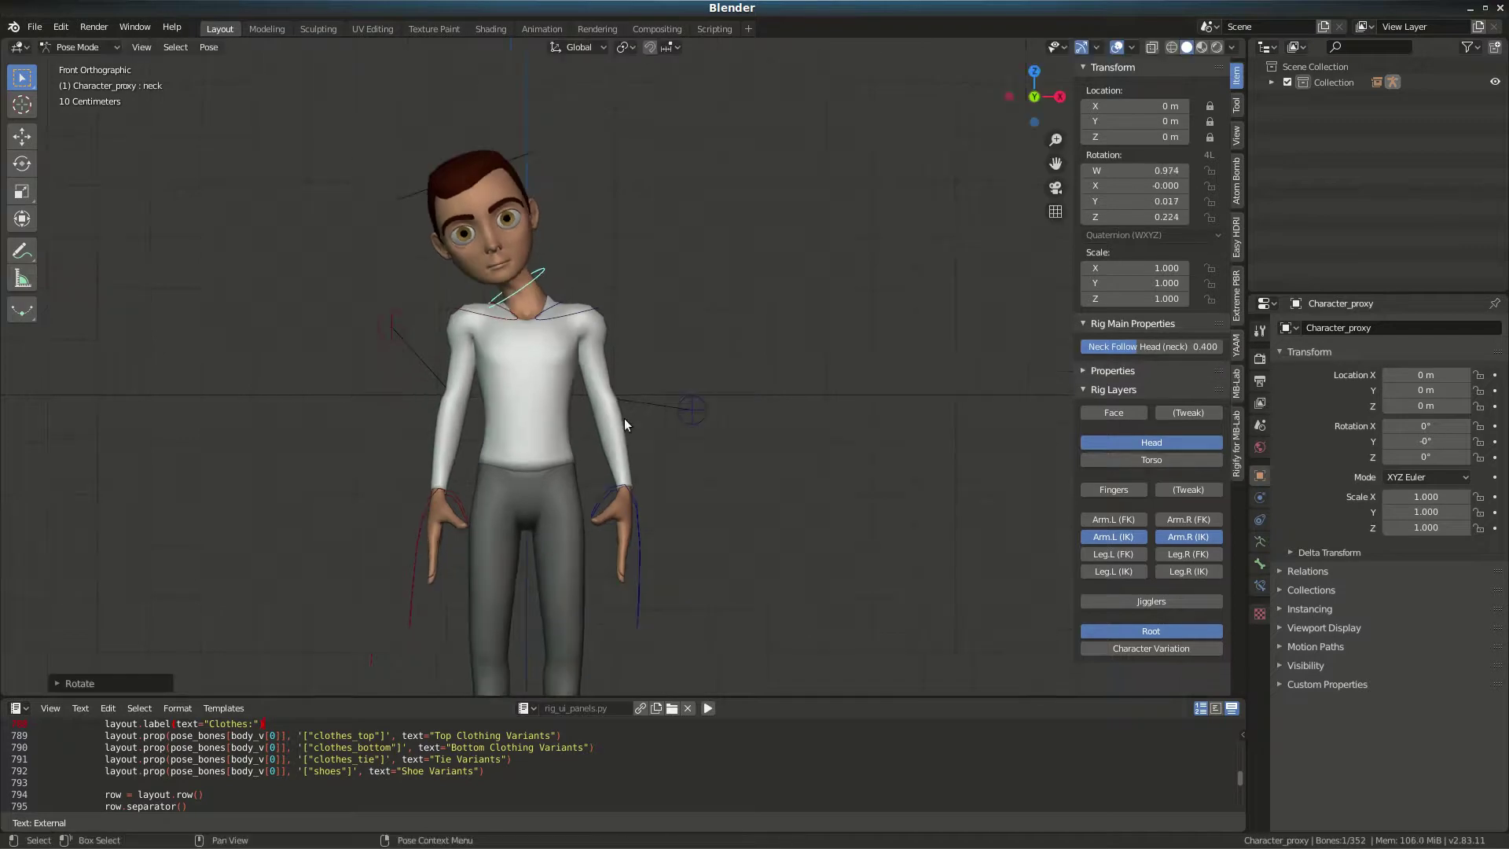
{"action": "middle_click_drag", "start_coordinate": [624, 418], "coordinate": [736, 327], "text": "shift"}
{"action": "scroll", "coordinate": [786, 275], "scroll_direction": "down", "scroll_amount": 3}
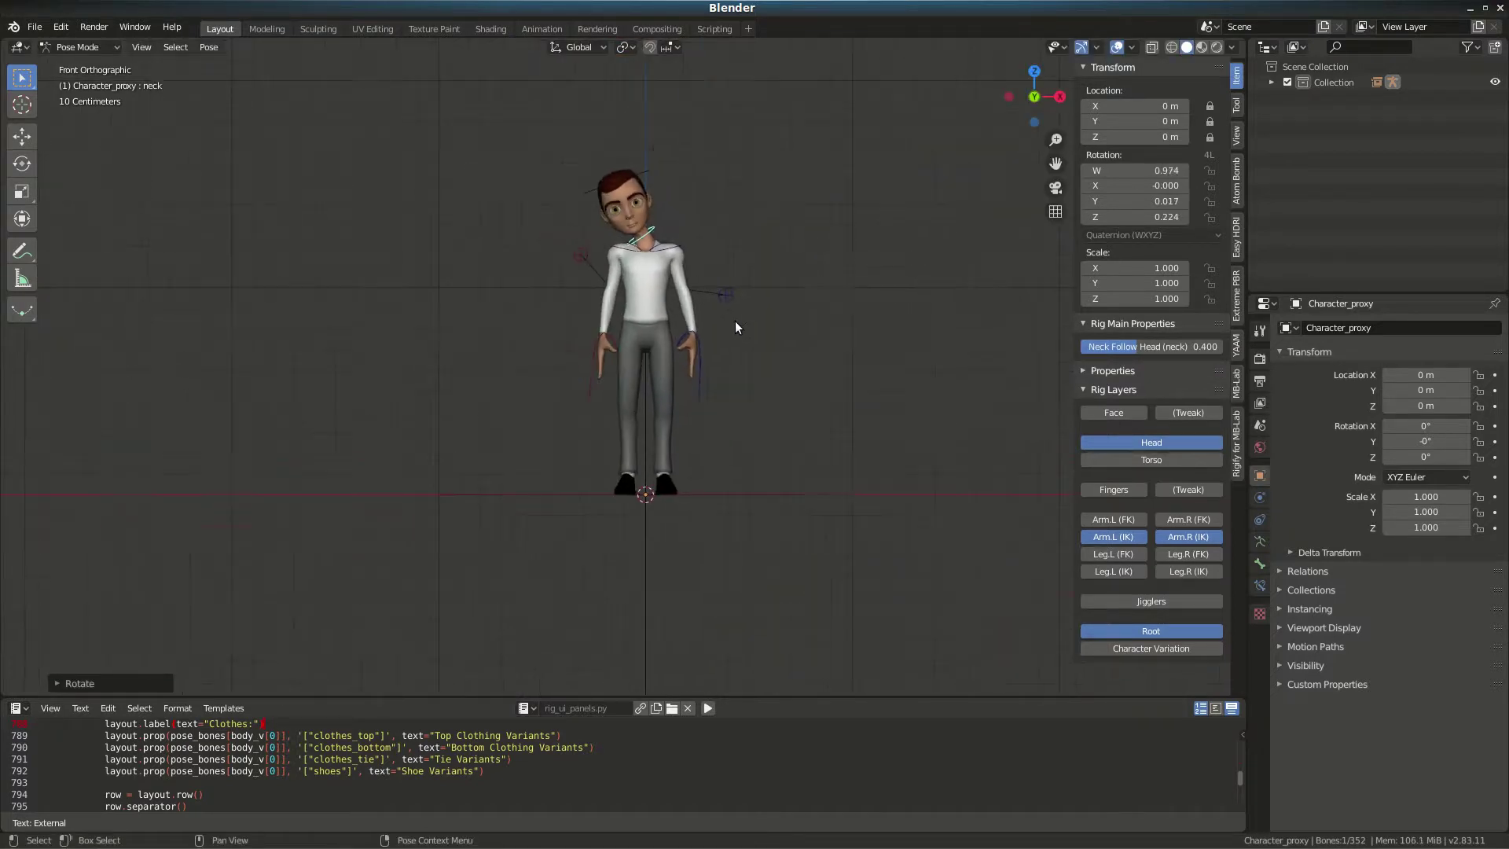
{"action": "middle_click_drag", "start_coordinate": [779, 373], "coordinate": [665, 379], "text": "shift"}
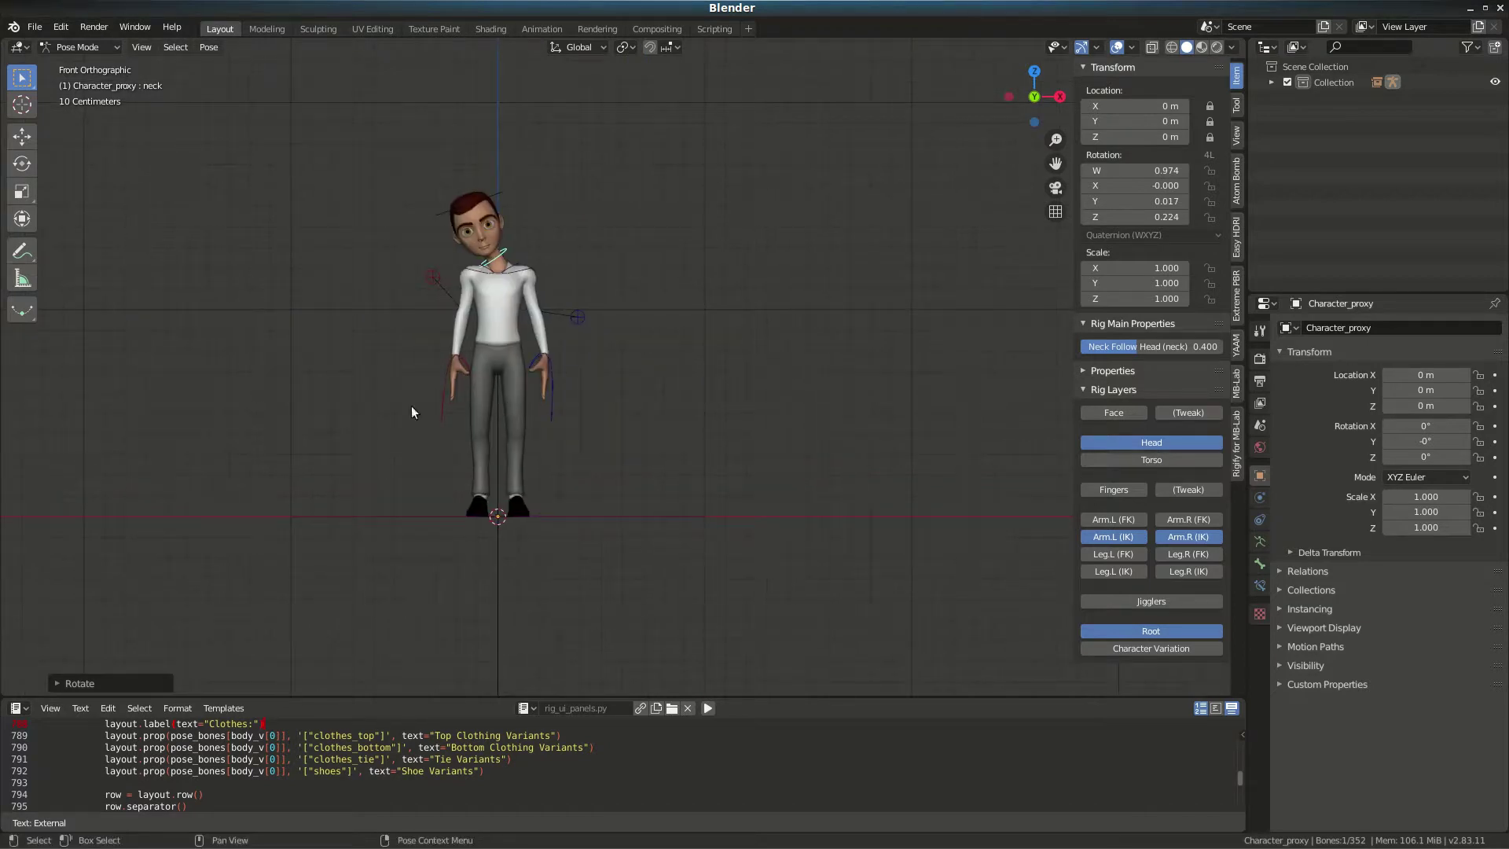
Link the proxies collection from Characters-cfr.blend's Collection folder.
{"action": "left_click", "coordinate": [35, 26]}
{"action": "left_click", "coordinate": [69, 187]}
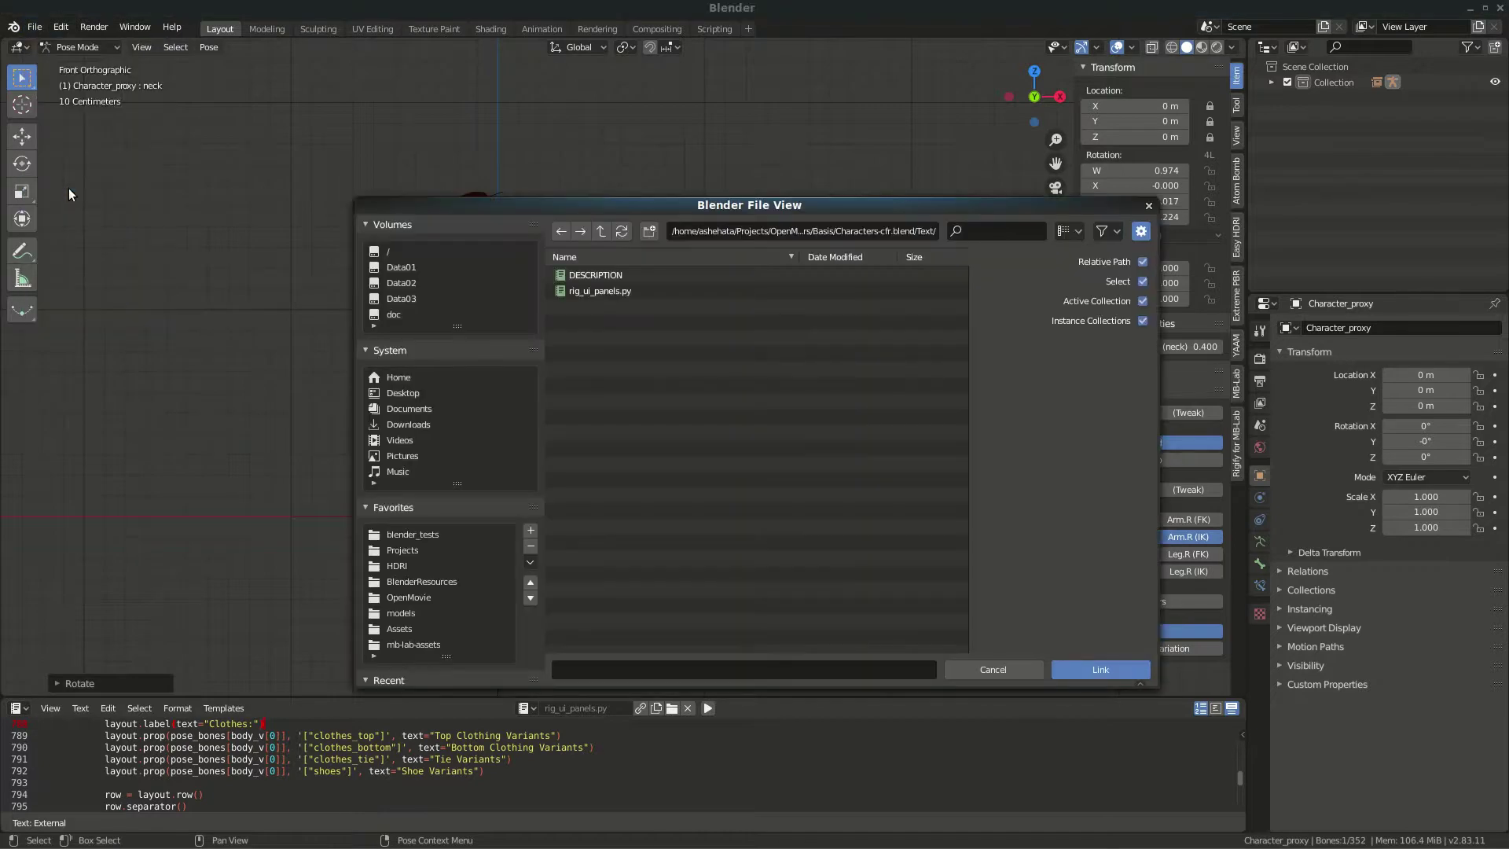
{"action": "left_click", "coordinate": [601, 231]}
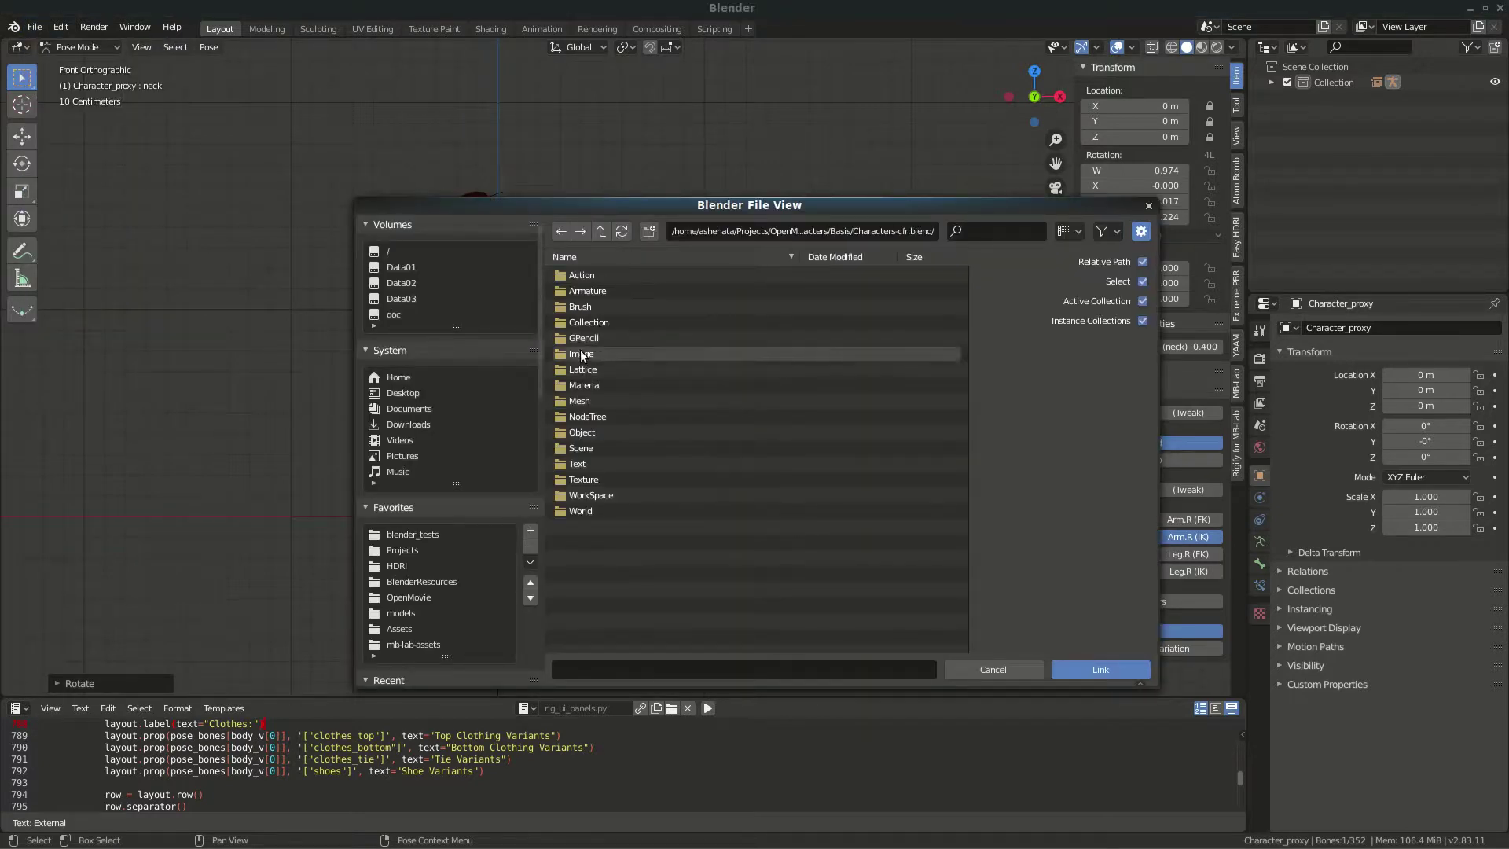
{"action": "double_click", "coordinate": [605, 323]}
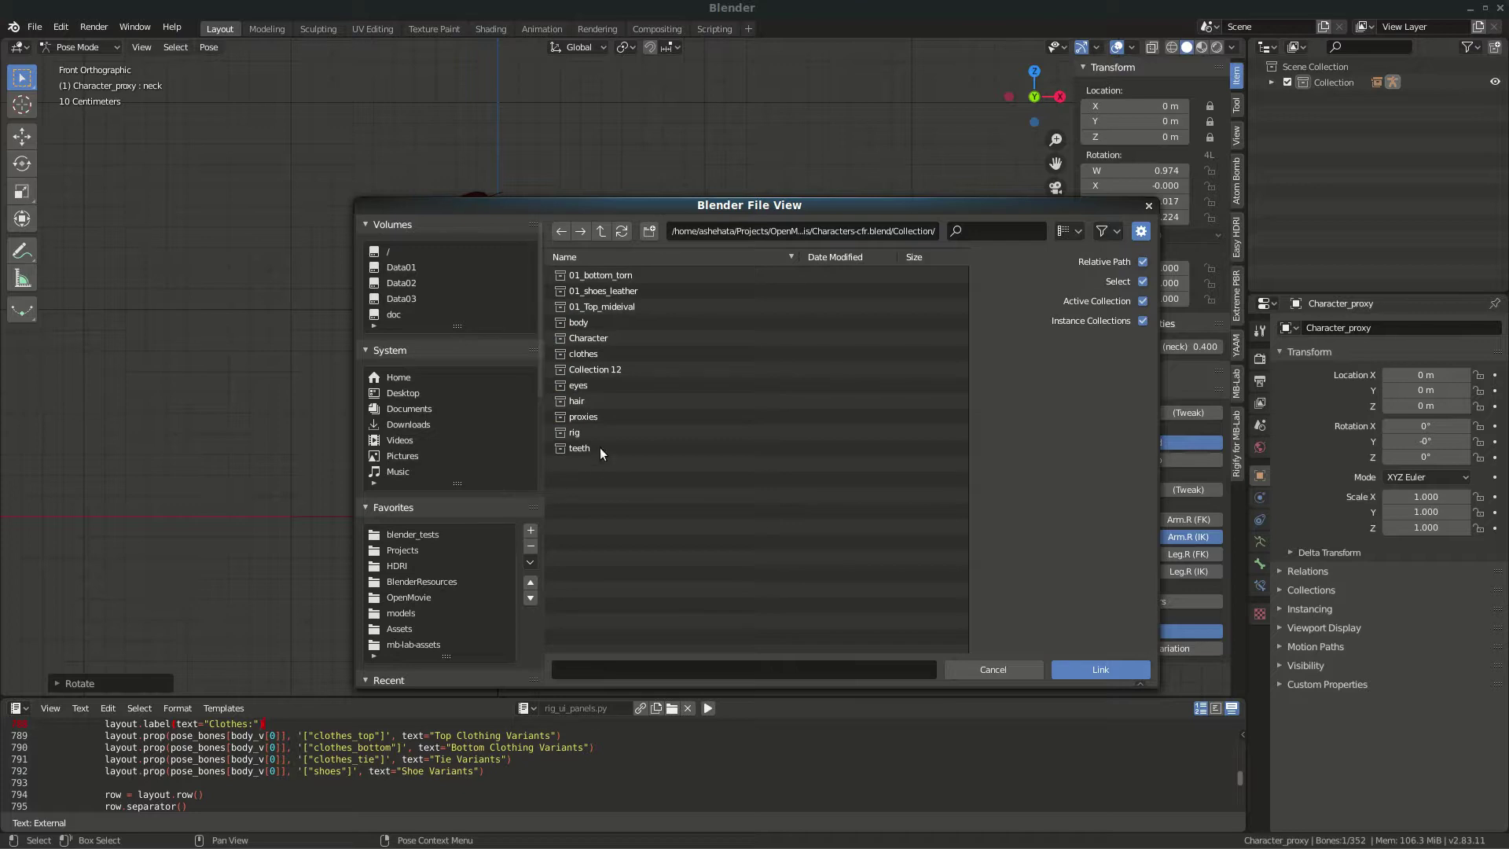
{"action": "double_click", "coordinate": [588, 416]}
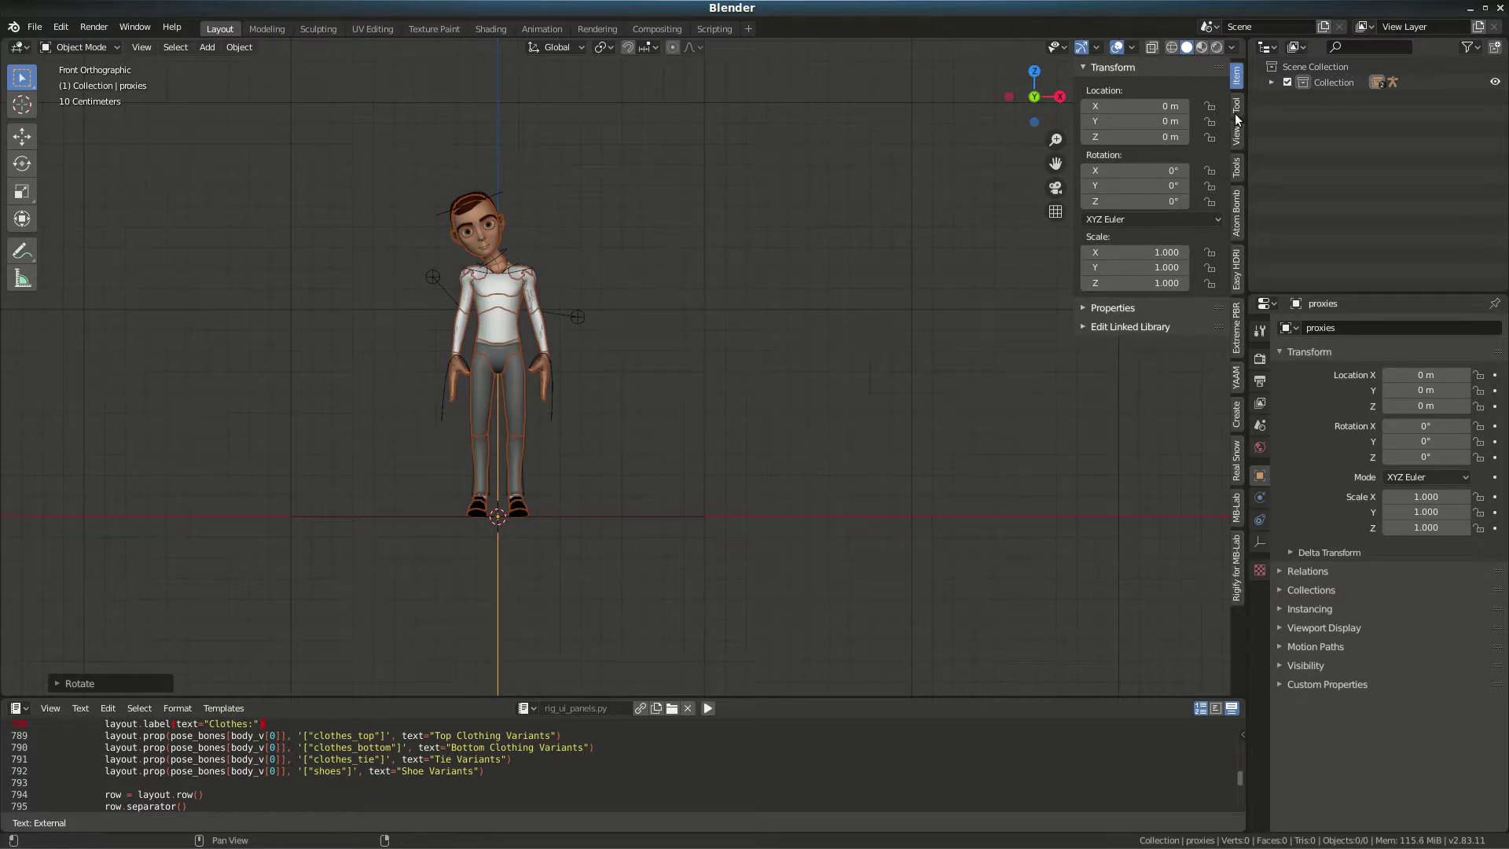
Expand the Collection in the Outliner and hide the Character in the viewport.
{"action": "left_click", "coordinate": [1271, 82]}
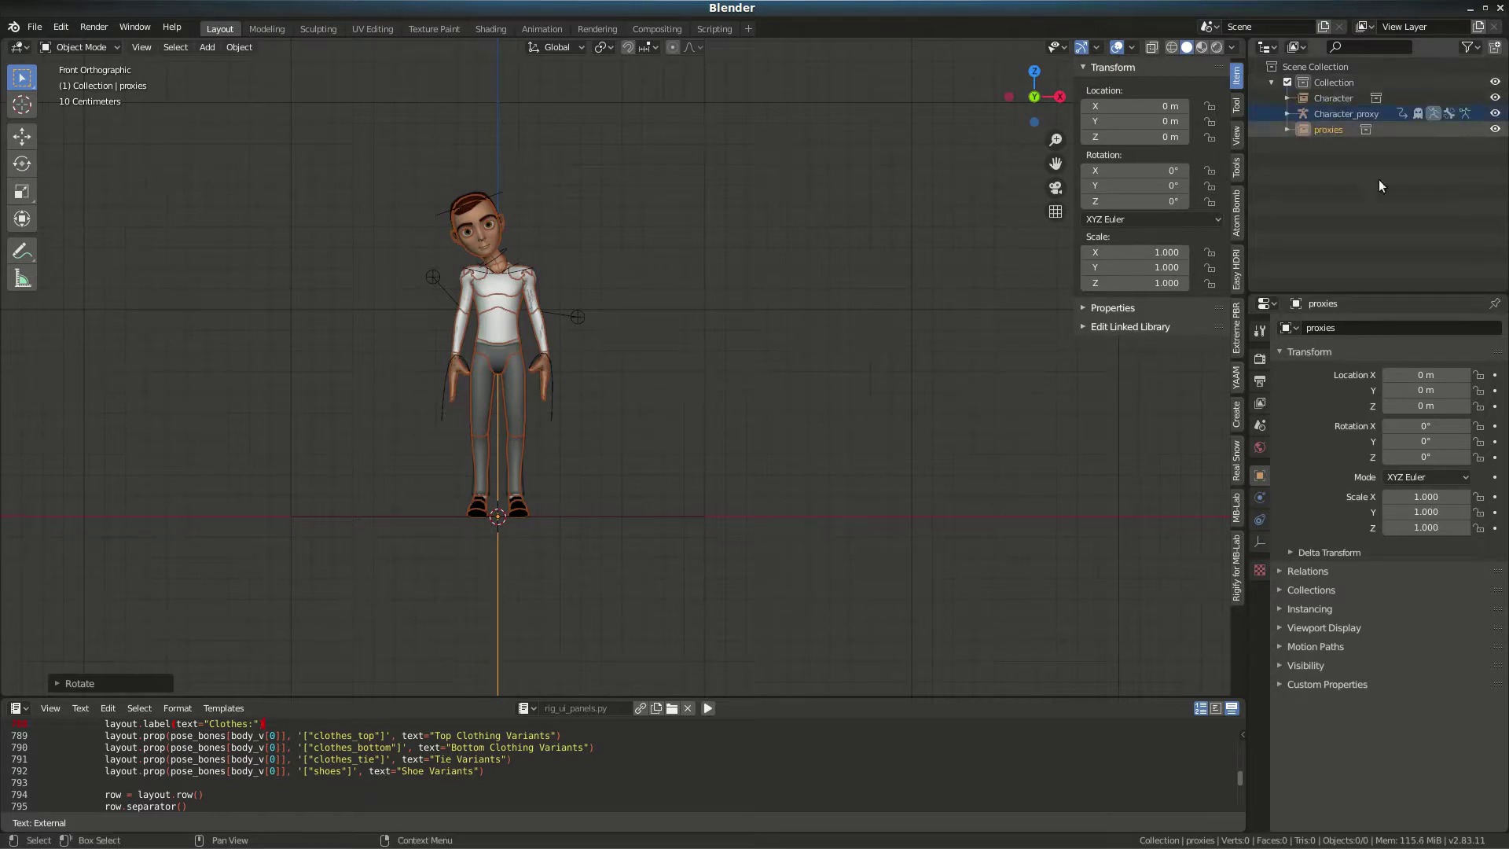
{"action": "left_click", "coordinate": [1494, 99]}
{"action": "scroll", "coordinate": [545, 316], "scroll_direction": "up", "scroll_amount": 2}
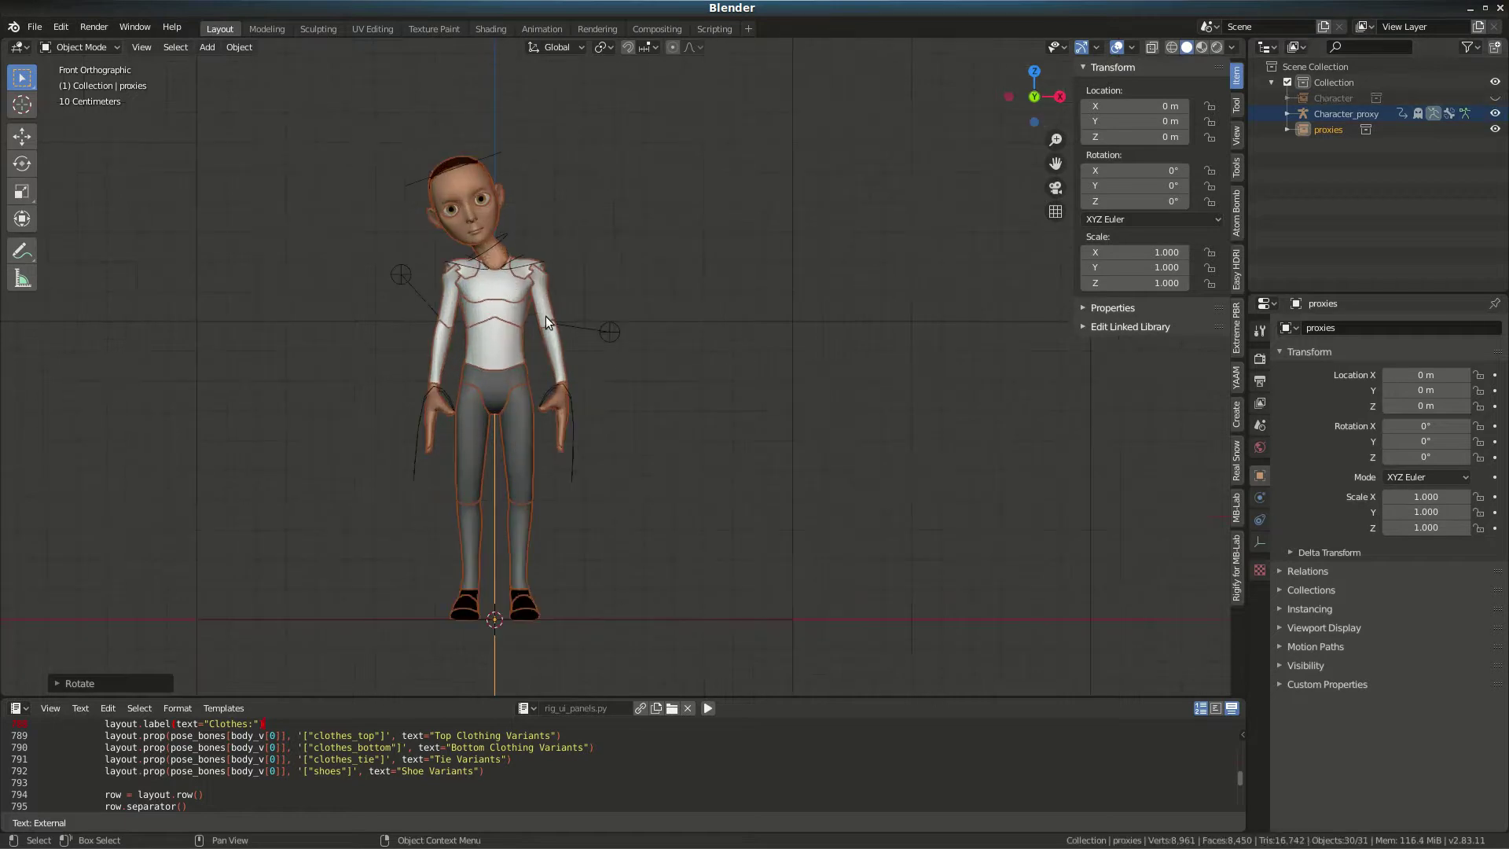
Pose Character_proxy's left arm raised out sideways, lifting the left elbow target to bend the elbow.
{"action": "left_click", "coordinate": [610, 330]}
{"action": "key", "text": "ctrl+Tab"}
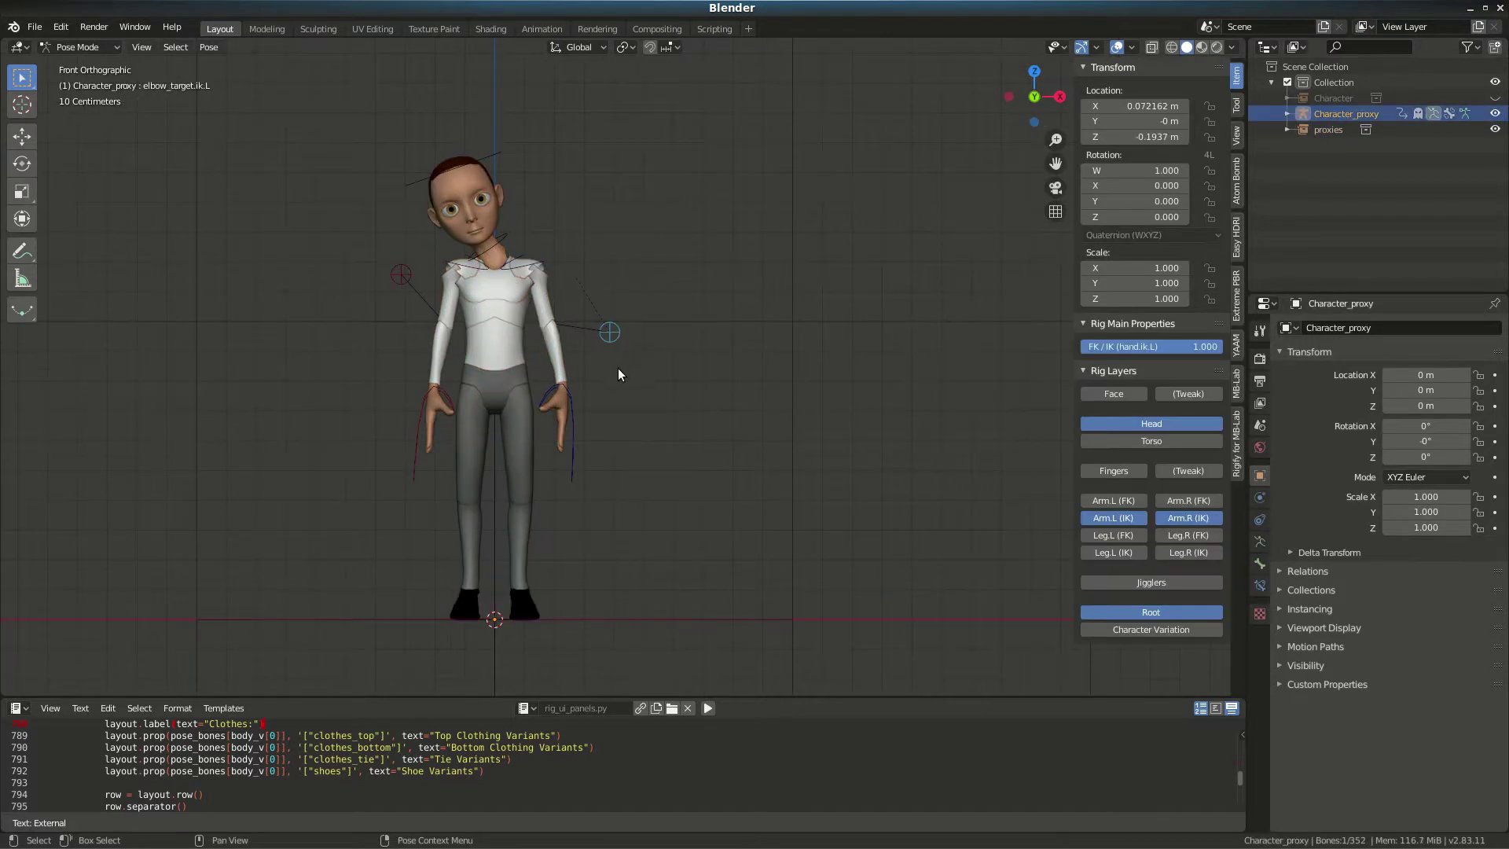
{"action": "left_click", "coordinate": [572, 456]}
{"action": "key", "text": "g"}
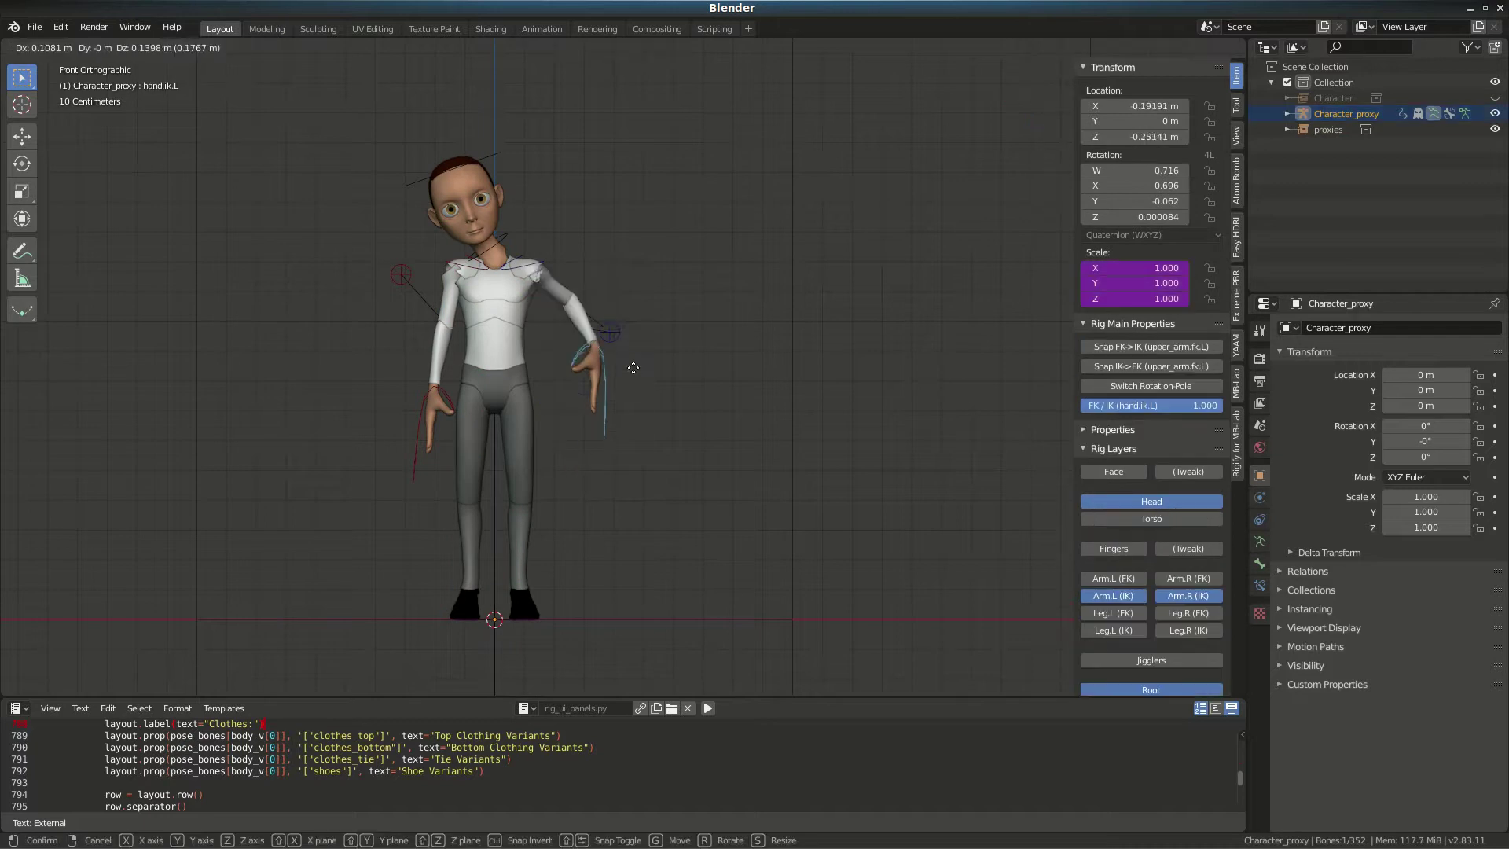
{"action": "left_click", "coordinate": [641, 358]}
{"action": "key", "text": "g"}
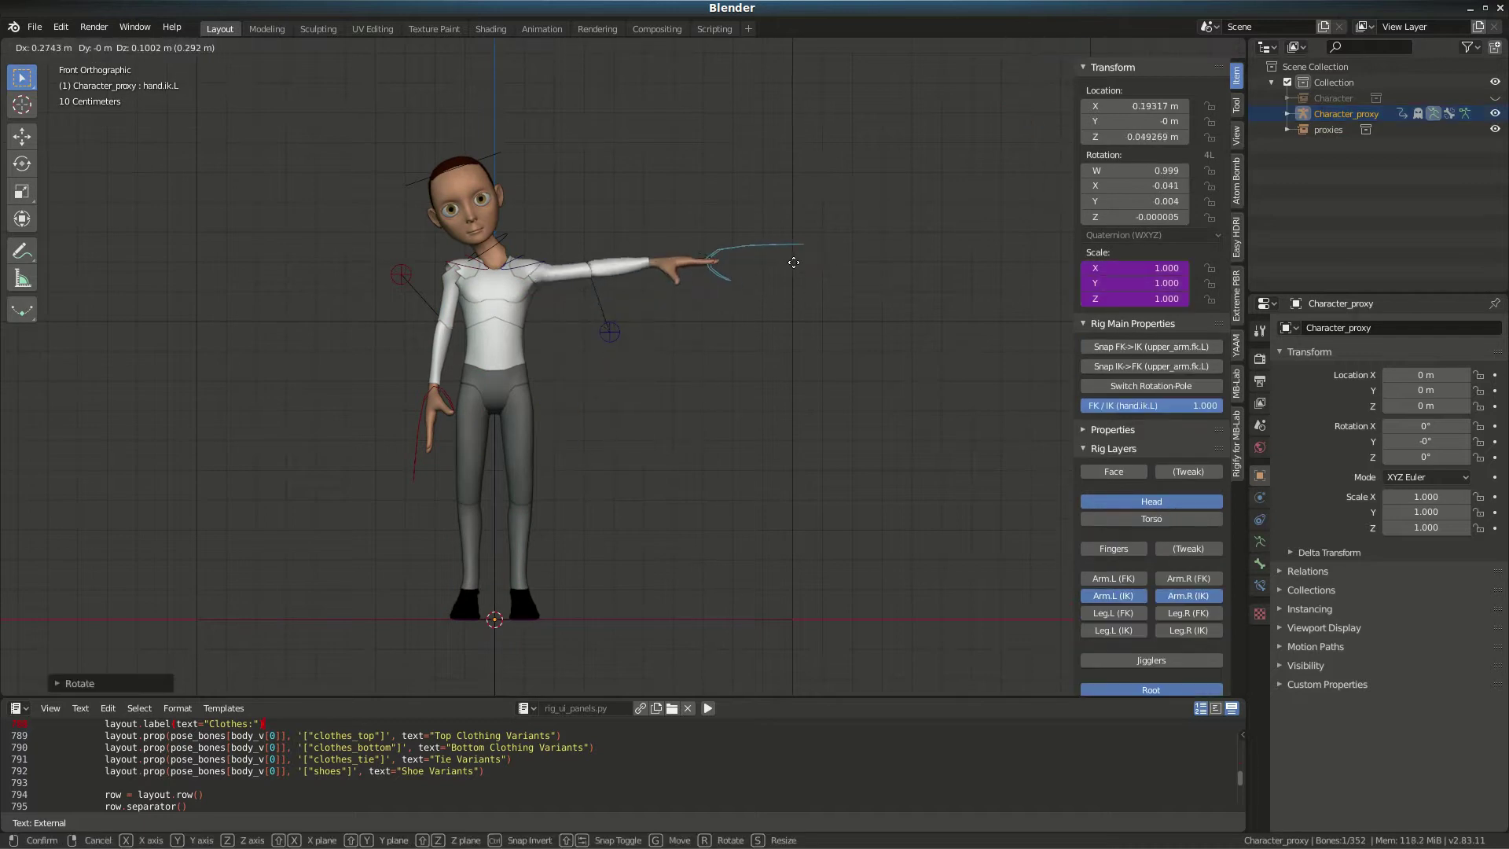
{"action": "left_click", "coordinate": [724, 314]}
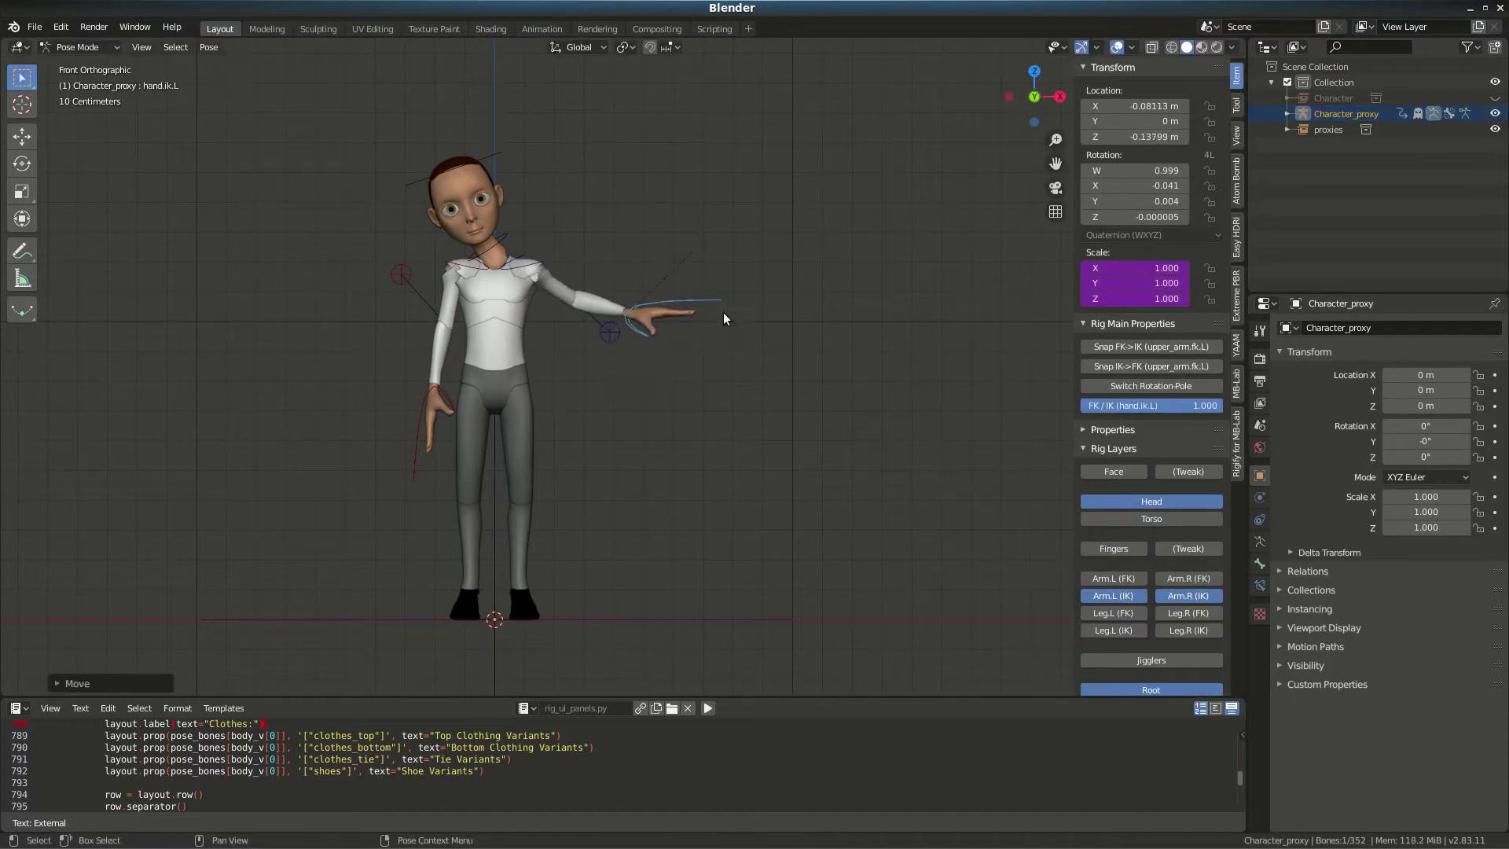
{"action": "left_click", "coordinate": [606, 333]}
{"action": "key", "text": "g"}
{"action": "left_click", "coordinate": [581, 209]}
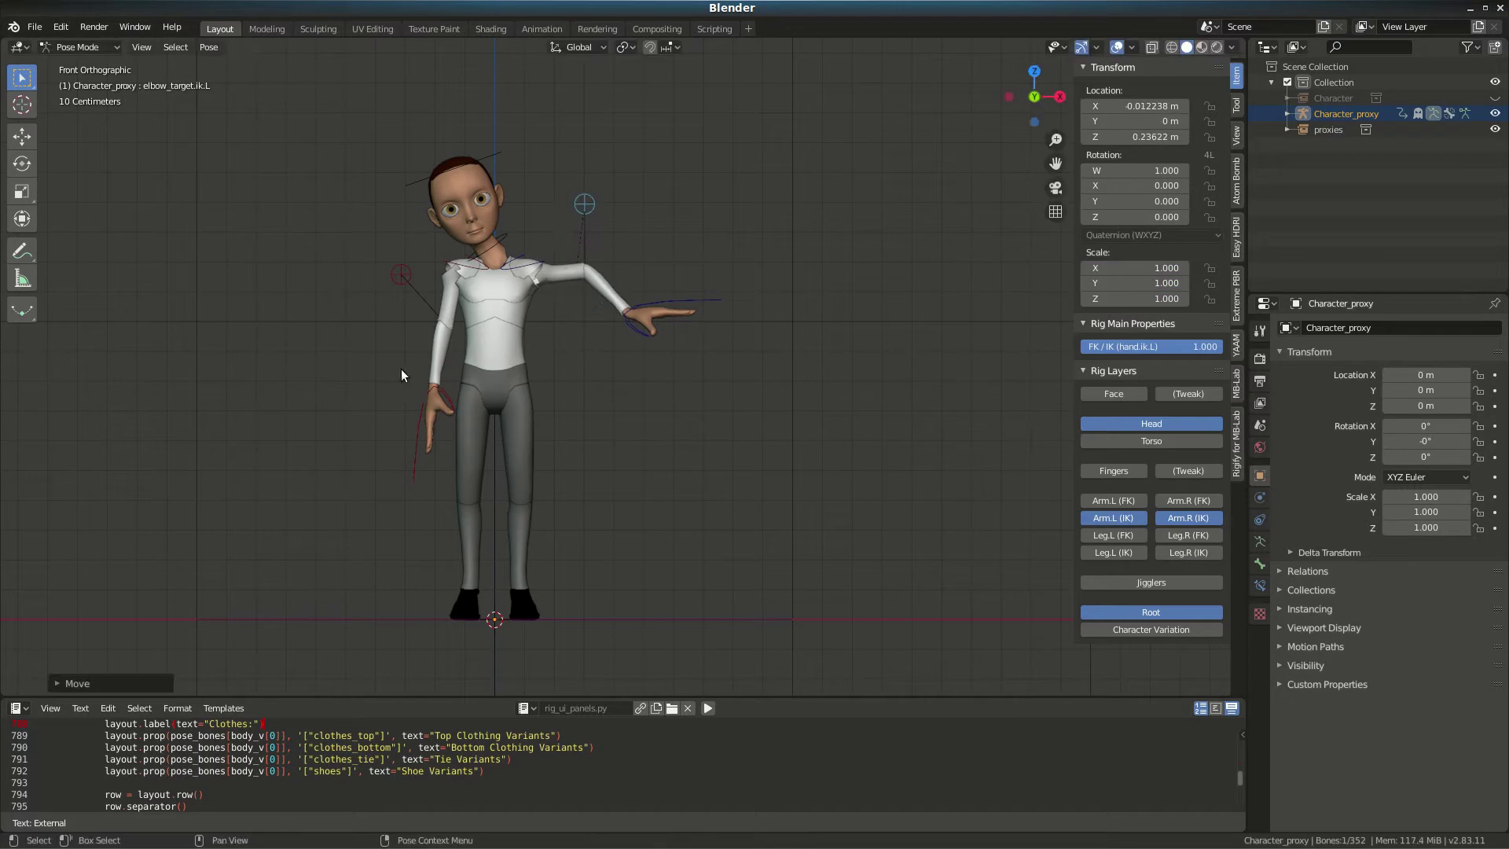
Raise the right arm out with the hand held horizontal and reposition the right elbow target.
{"action": "left_click", "coordinate": [417, 445]}
{"action": "key", "text": "g"}
{"action": "left_click", "coordinate": [323, 339]}
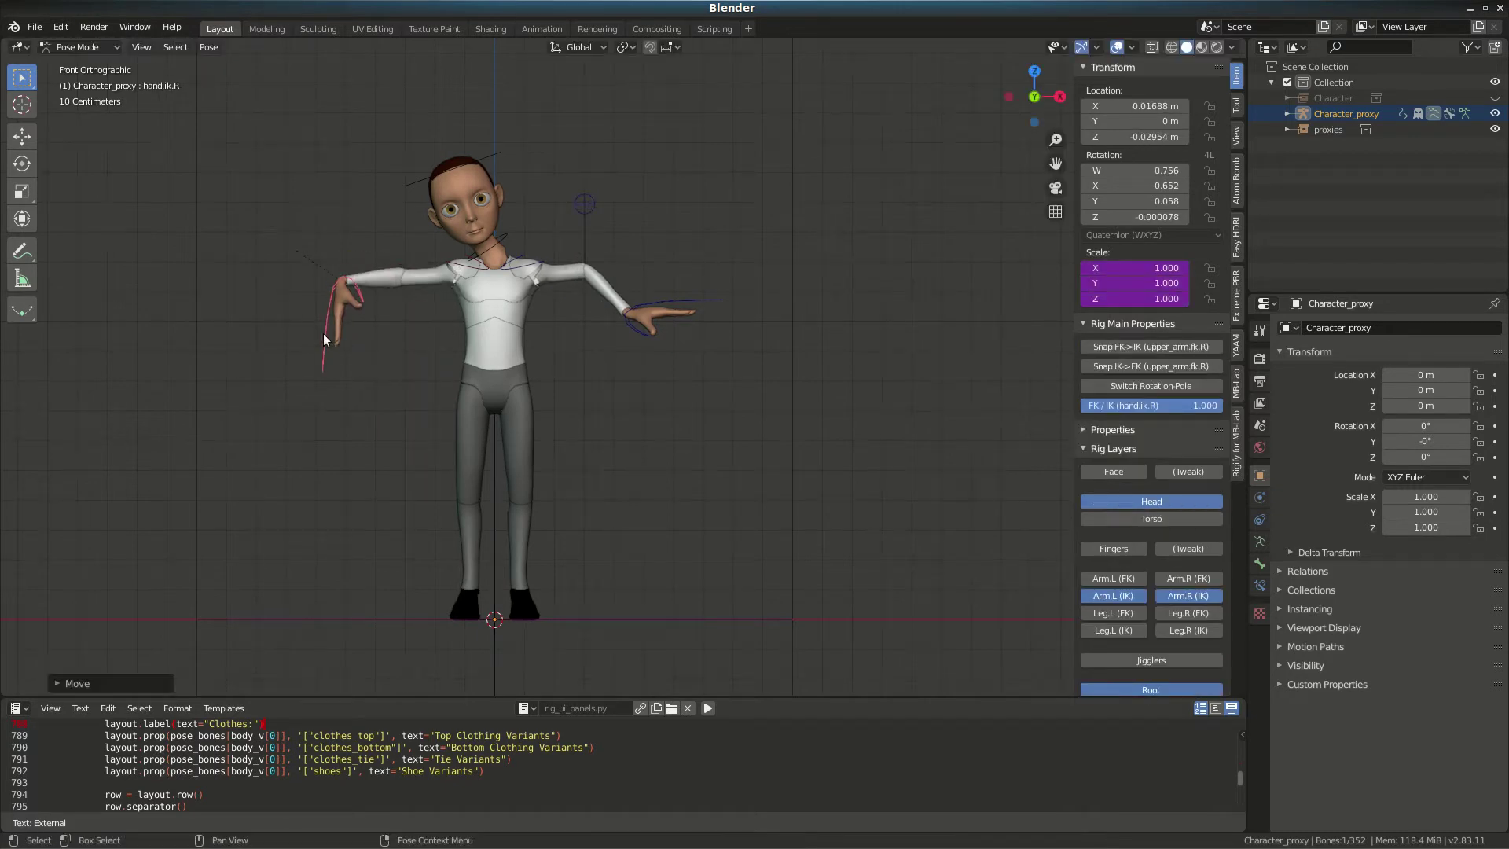
{"action": "key", "text": "r"}
{"action": "left_click", "coordinate": [407, 248]}
{"action": "left_click", "coordinate": [412, 261]}
{"action": "key", "text": "g"}
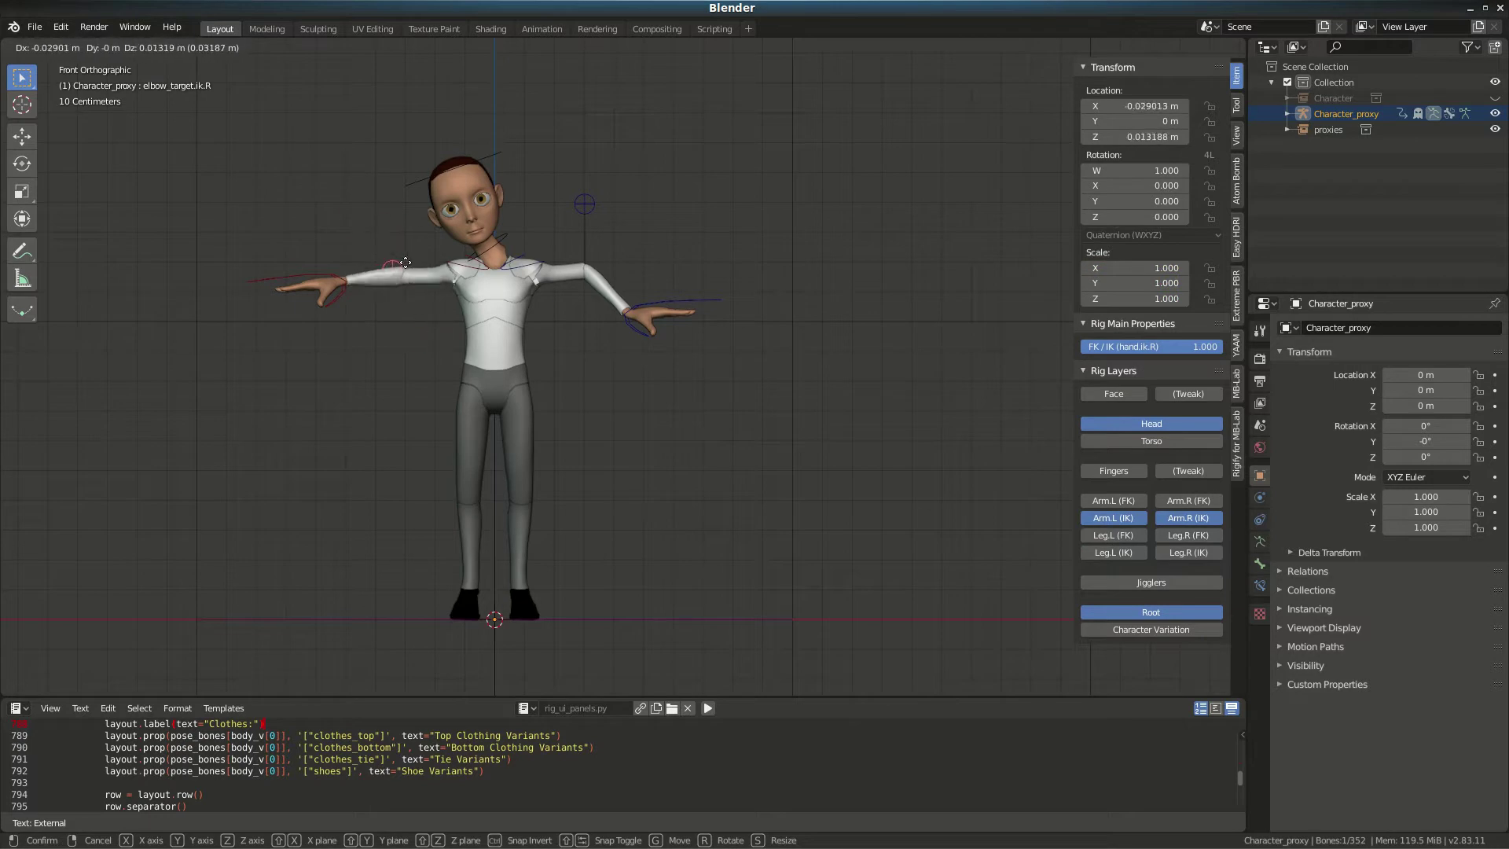
{"action": "left_click", "coordinate": [384, 236]}
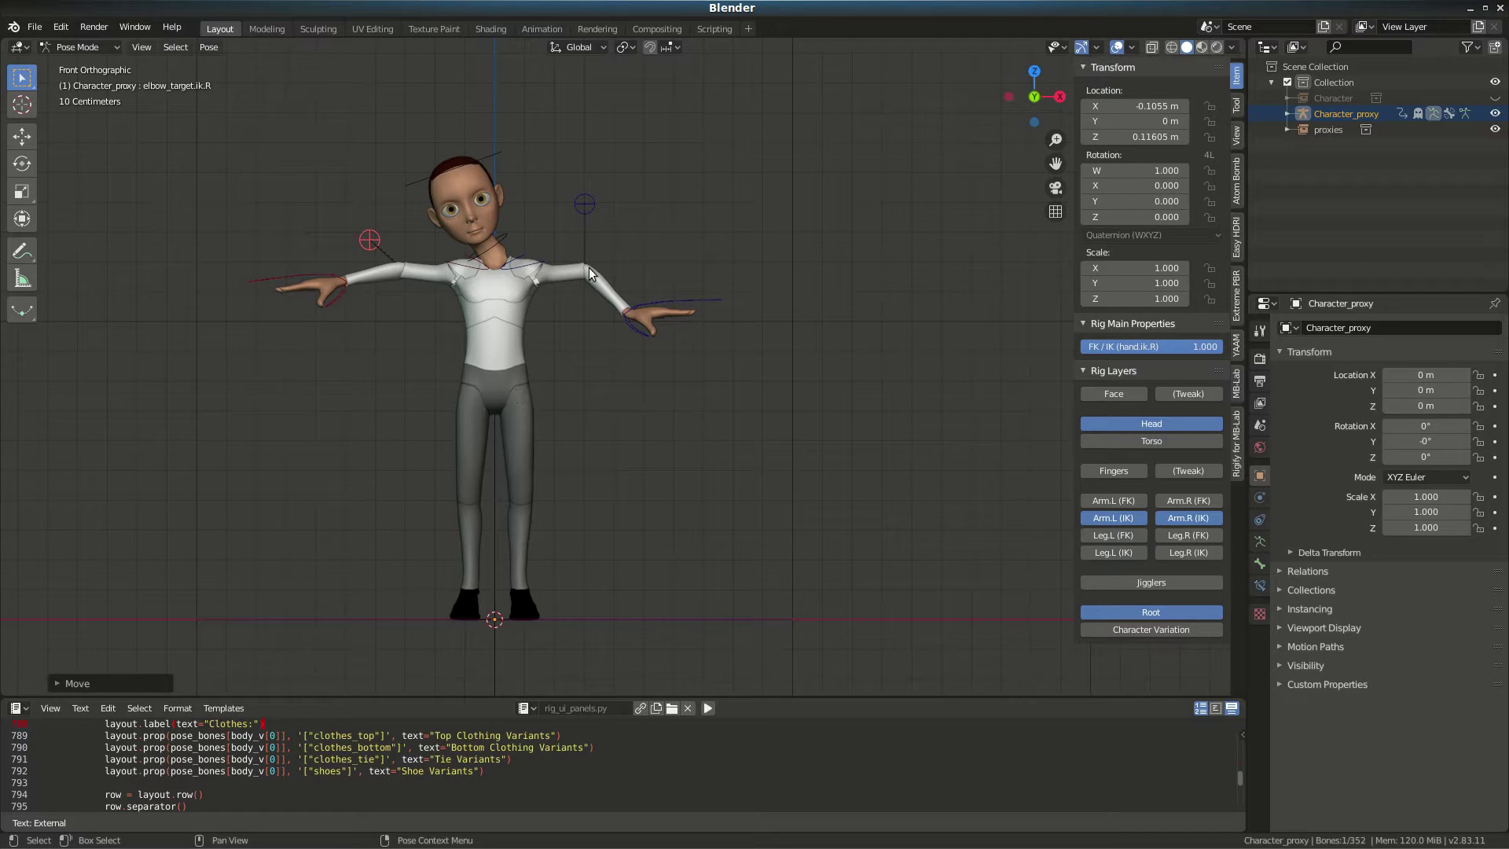
In the Outliner, unhide Character and hide Character_proxy and the proxies collection.
{"action": "left_click", "coordinate": [1495, 98]}
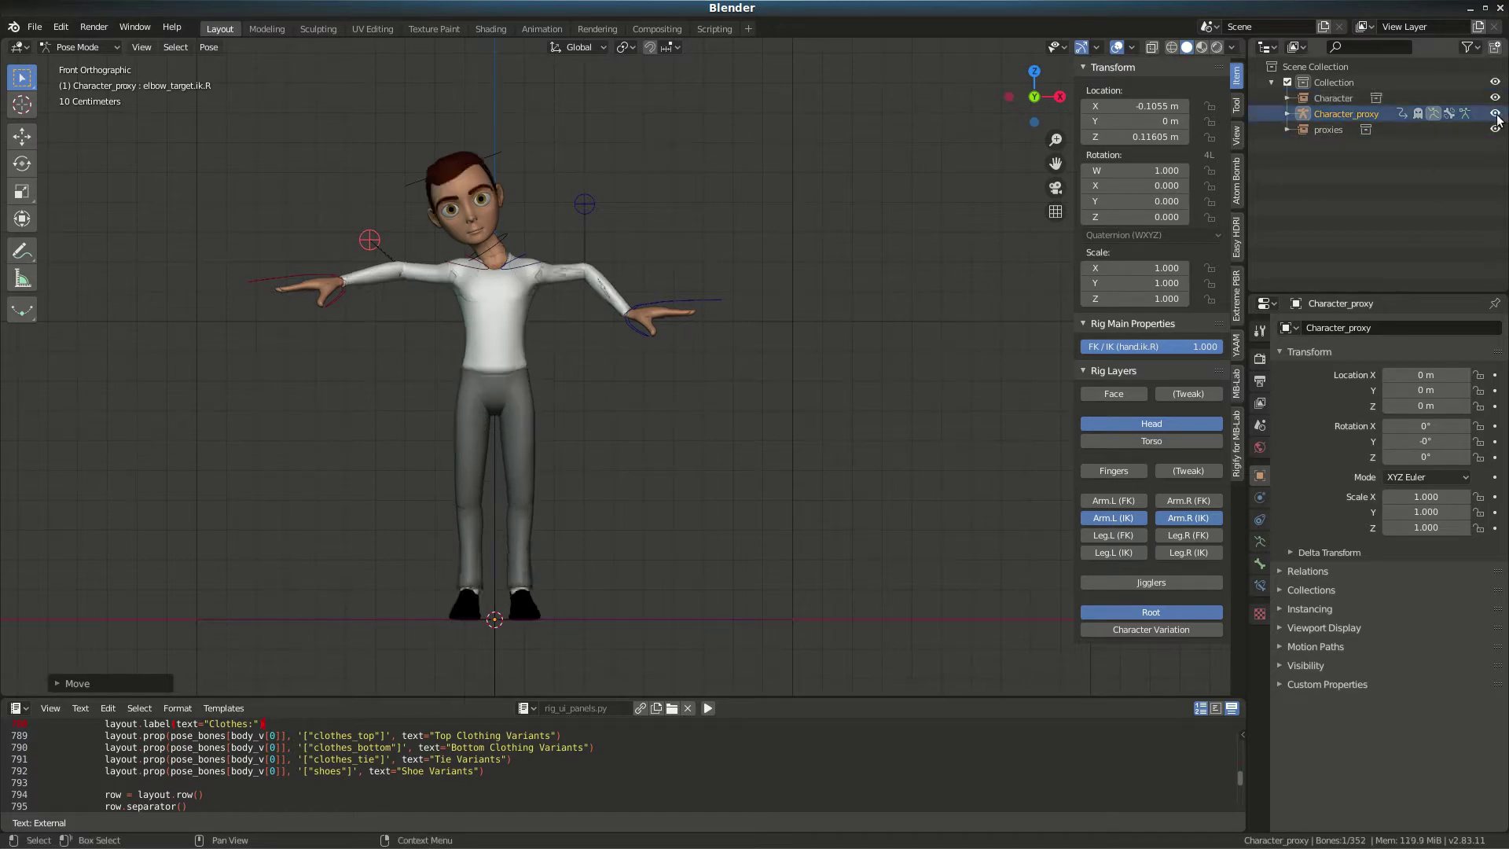
{"action": "left_click", "coordinate": [1495, 113]}
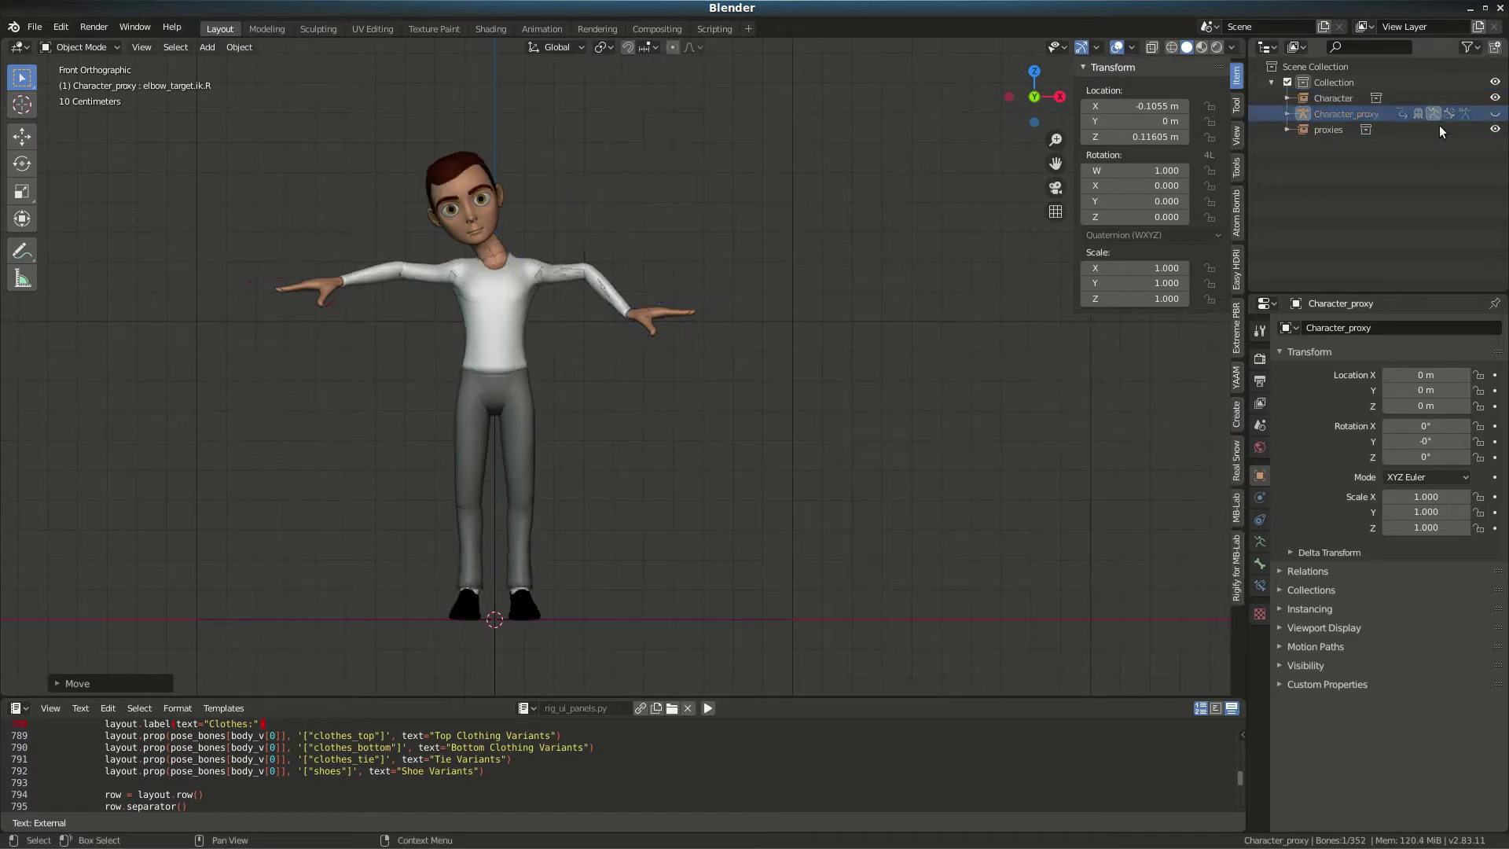
{"action": "left_click", "coordinate": [1495, 113]}
{"action": "left_click", "coordinate": [1494, 129]}
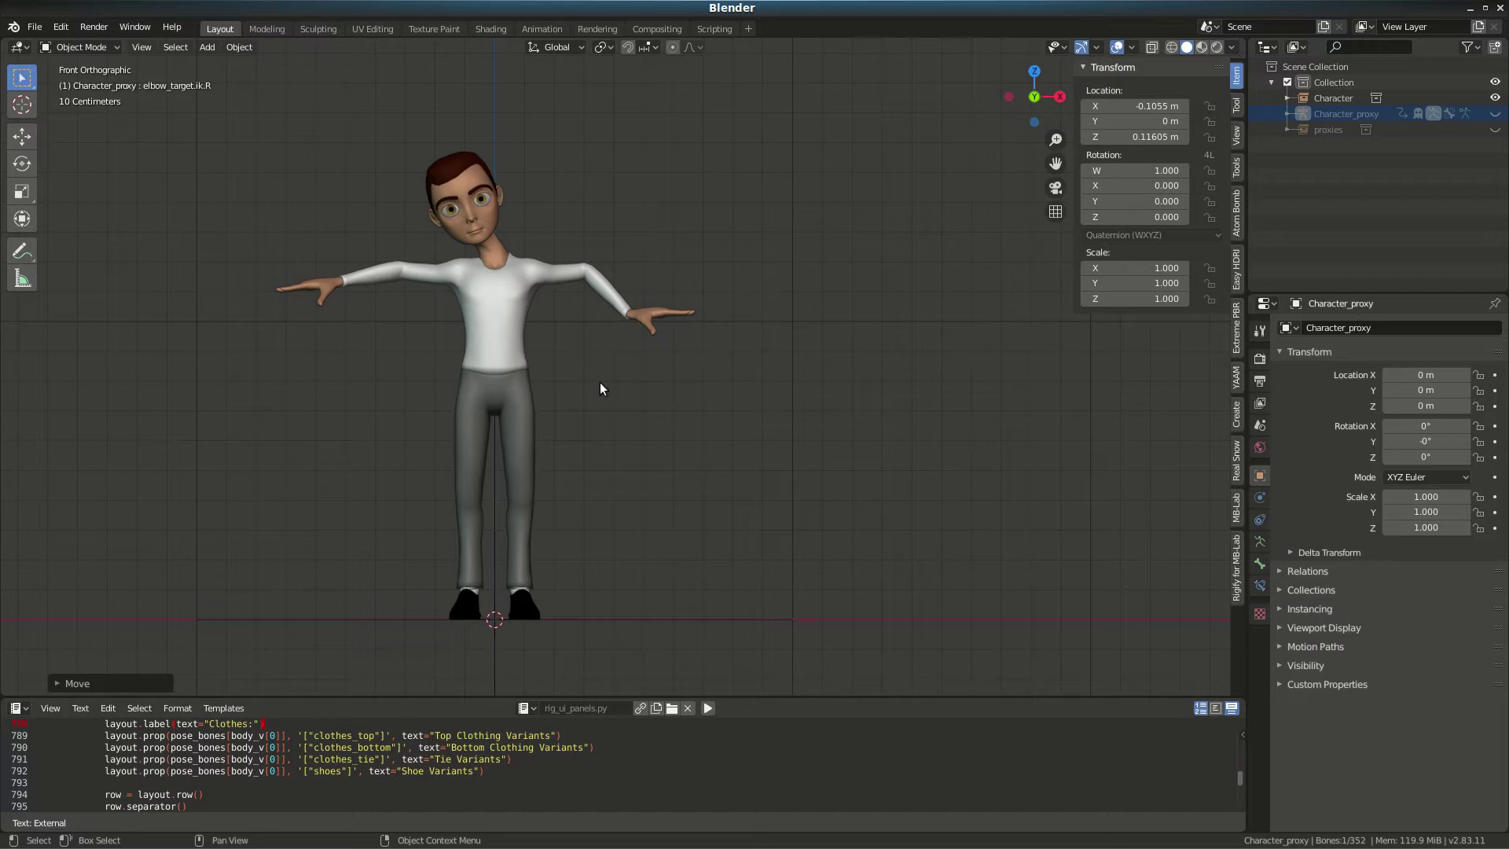
Select the T-posed Character mesh in the 3D viewport.
{"action": "left_click", "coordinate": [503, 322]}
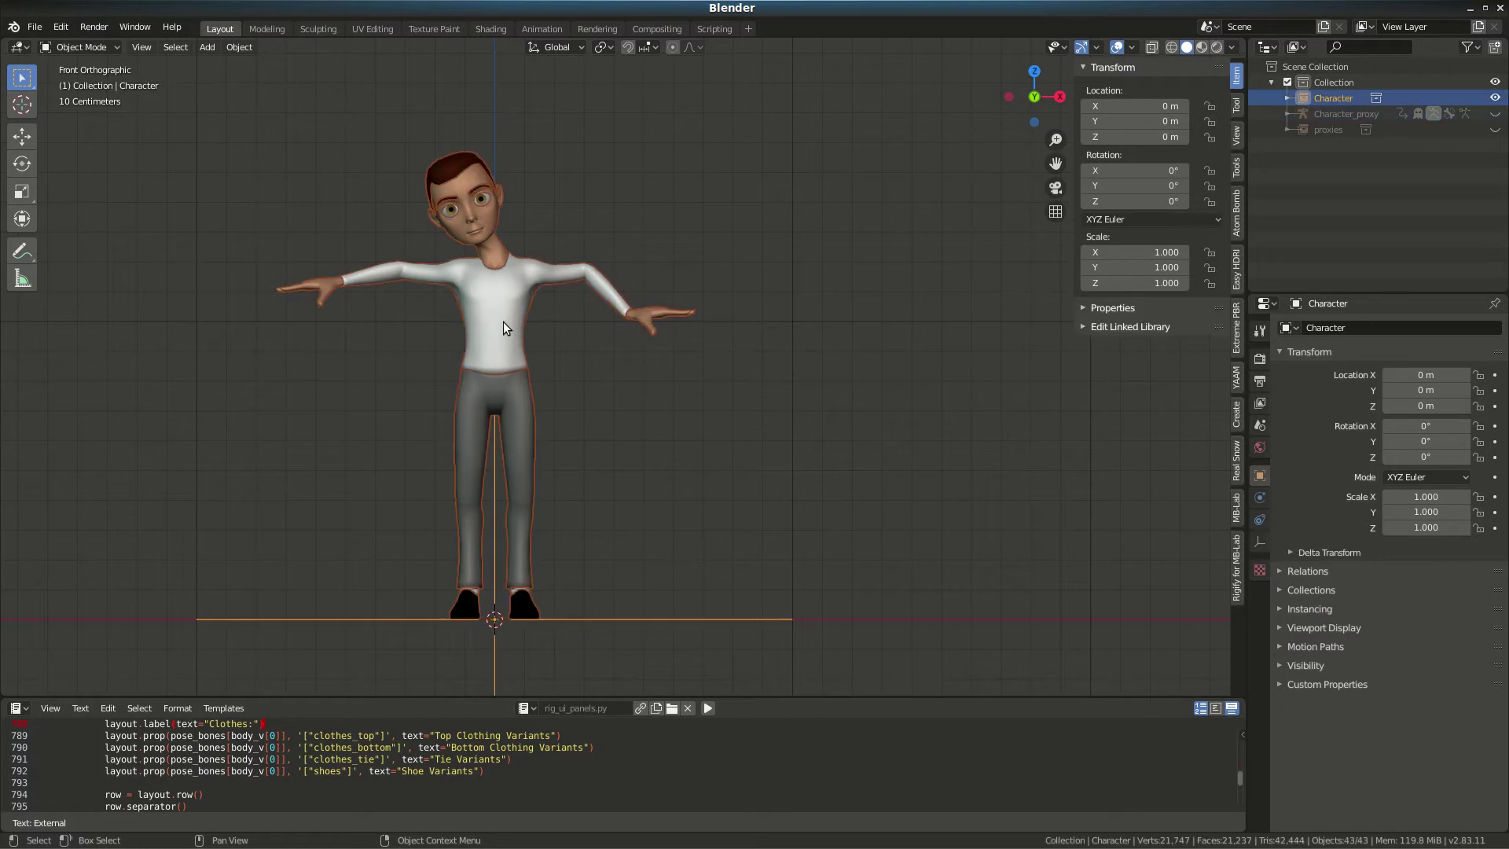